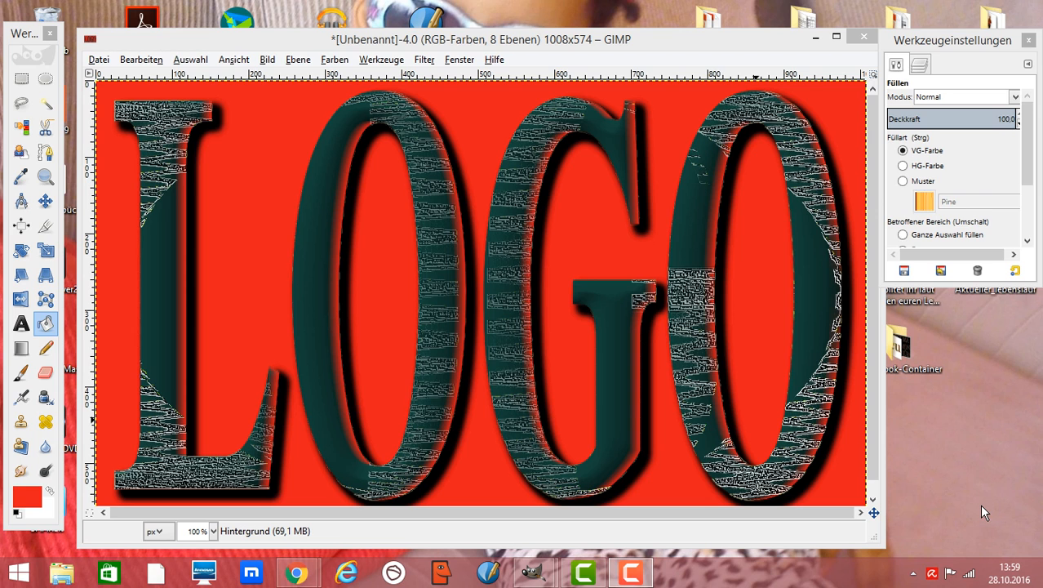
Step: Create a new blank image measuring 1008 × 560 px
{"action": "left_click", "coordinate": [102, 61]}
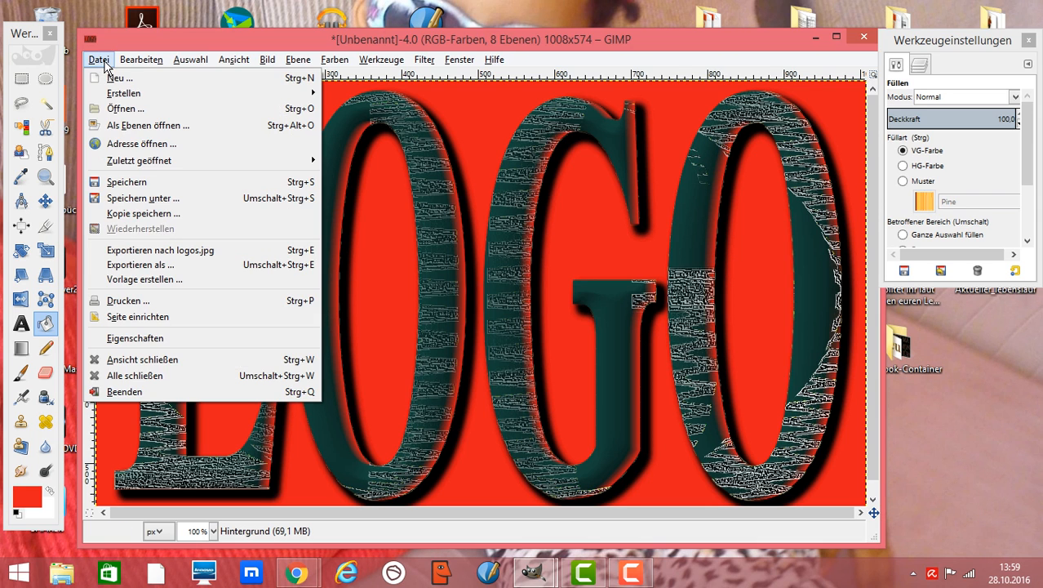
{"action": "left_click", "coordinate": [118, 78]}
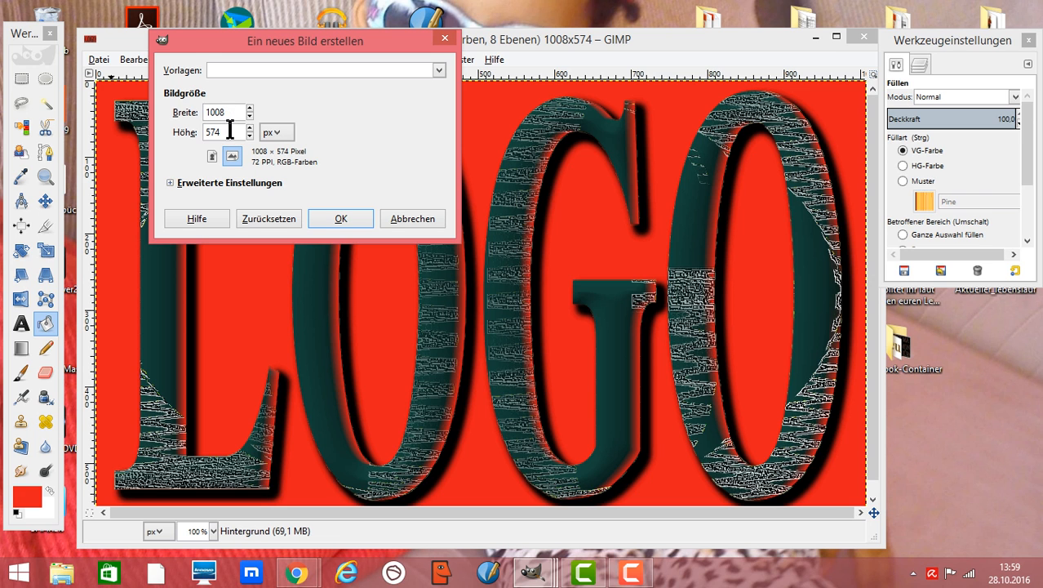
{"action": "left_click_drag", "start_coordinate": [229, 132], "coordinate": [198, 133]}
{"action": "left_click", "coordinate": [360, 217]}
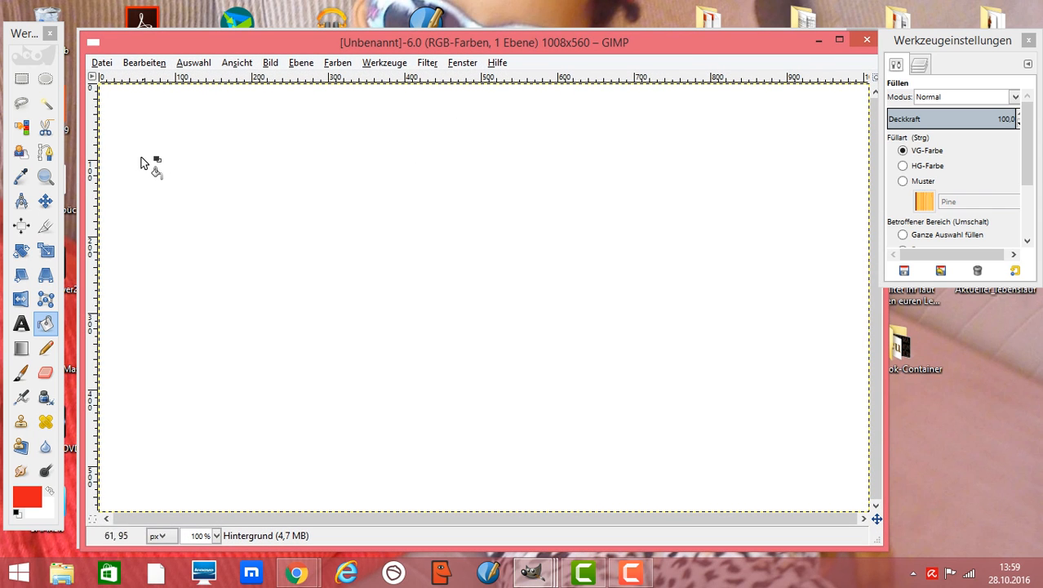
Step: Add the text "VIDEO" in a text box about 992 × 531 px that covers nearly the whole canvas
{"action": "left_click", "coordinate": [22, 324]}
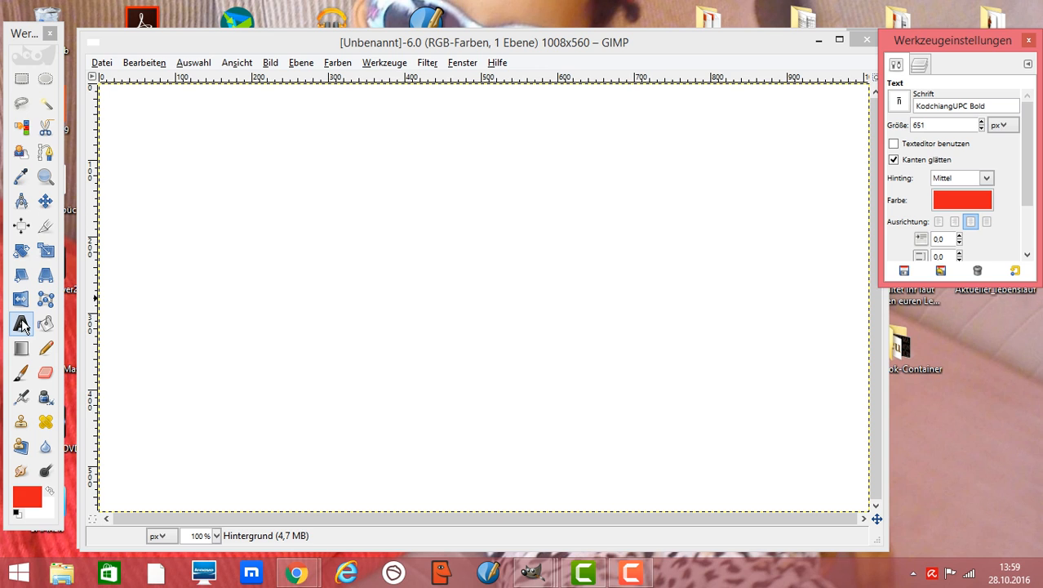
{"action": "left_click_drag", "start_coordinate": [105, 98], "coordinate": [864, 506]}
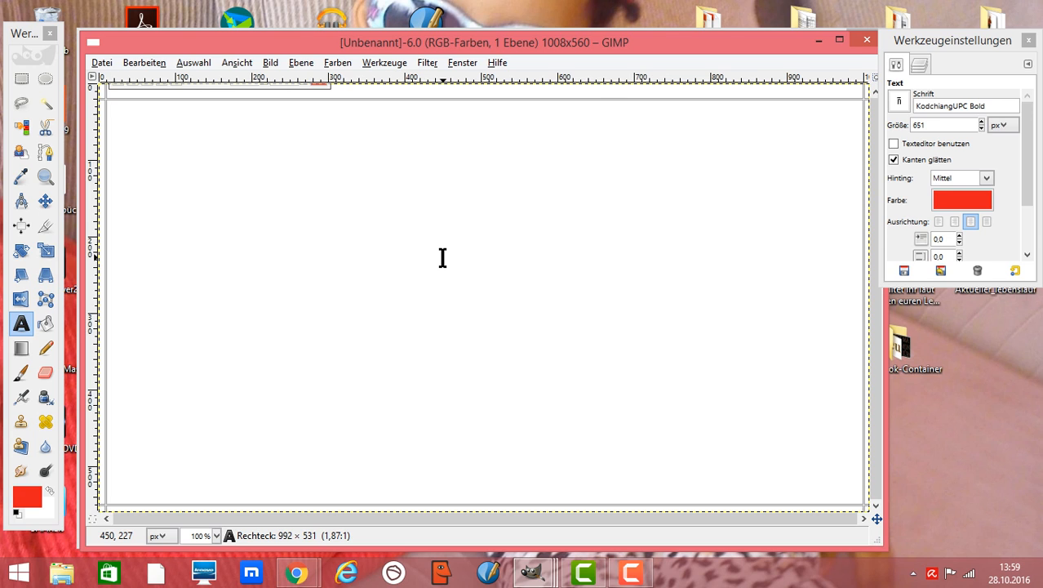
{"action": "type", "text": "VIDE"}
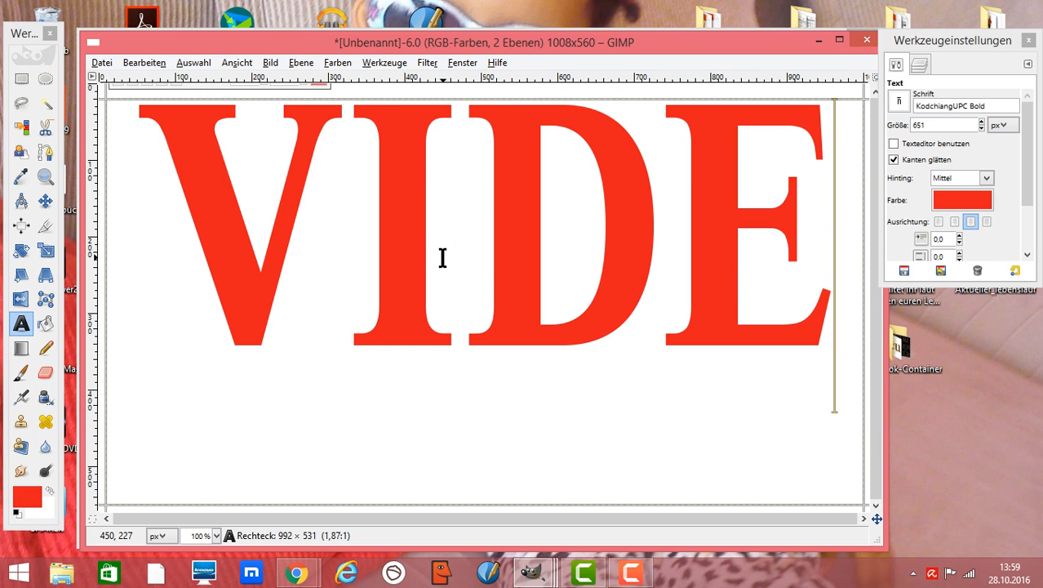
{"action": "type", "text": "O"}
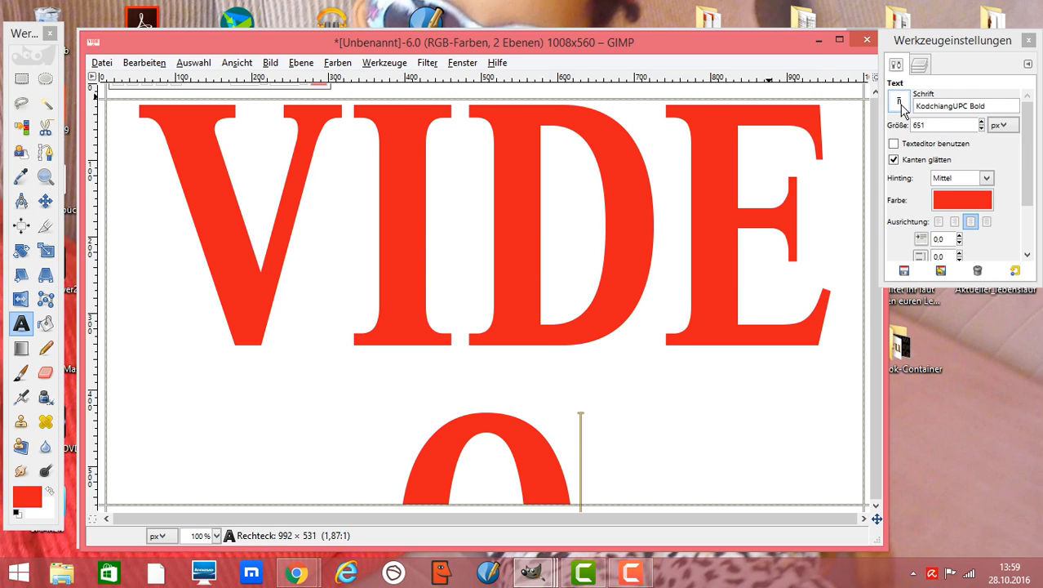
{"action": "left_click", "coordinate": [900, 102]}
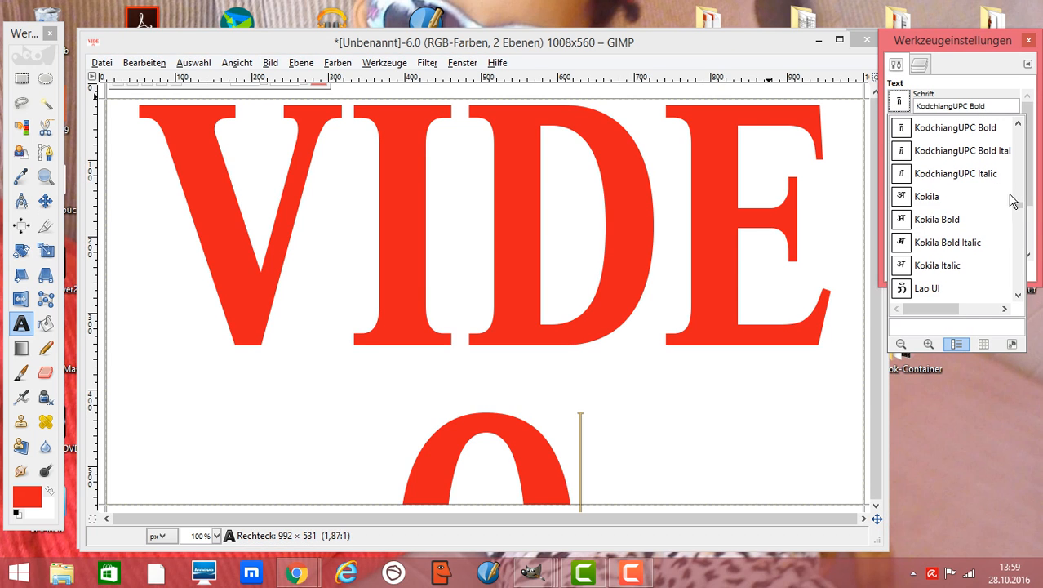
{"action": "scroll", "coordinate": [1020, 220], "scroll_direction": "down", "scroll_amount": 3}
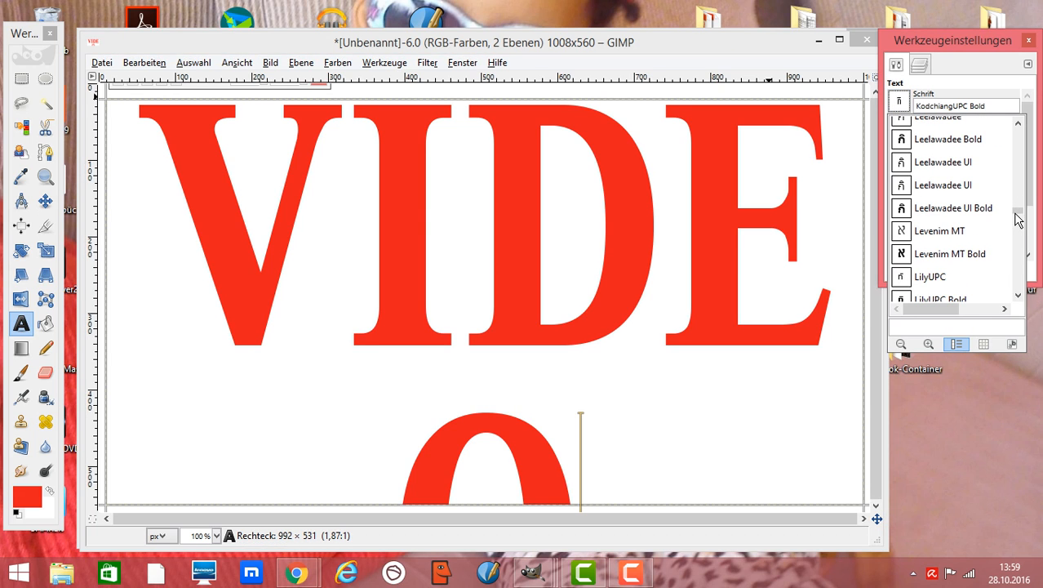
{"action": "scroll", "coordinate": [1021, 221], "scroll_direction": "down", "scroll_amount": 3}
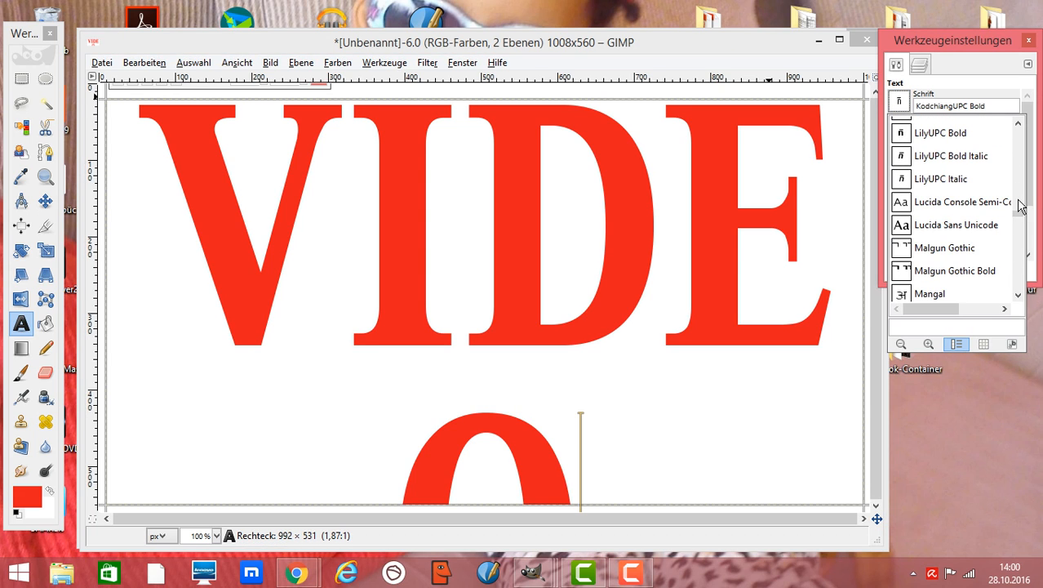
{"action": "left_click", "coordinate": [979, 421]}
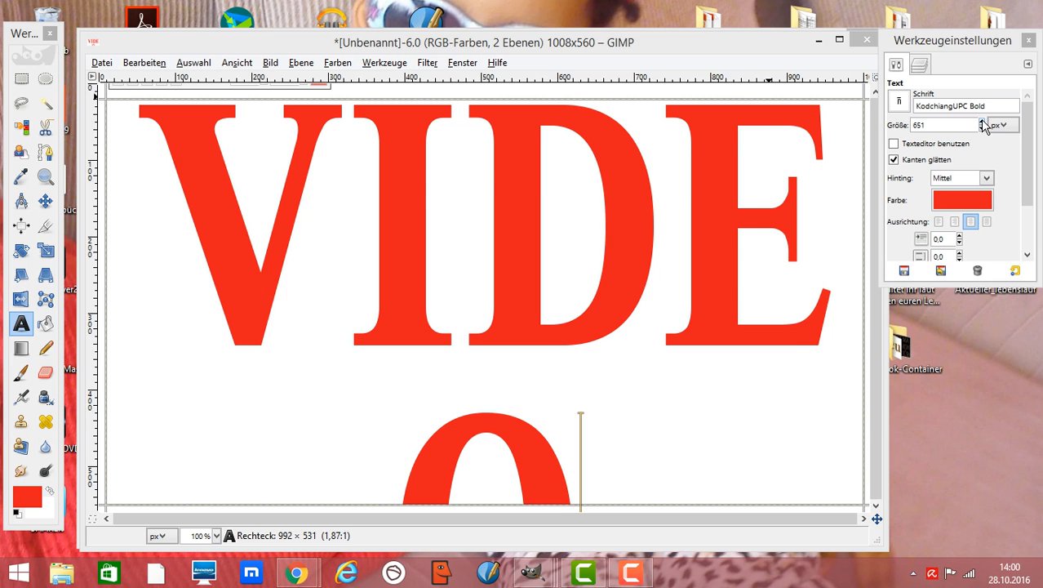
Step: Set the font size of the VIDEO text to 535 px so the word fits on one line
{"action": "left_click", "coordinate": [983, 121]}
{"action": "left_click", "coordinate": [982, 129]}
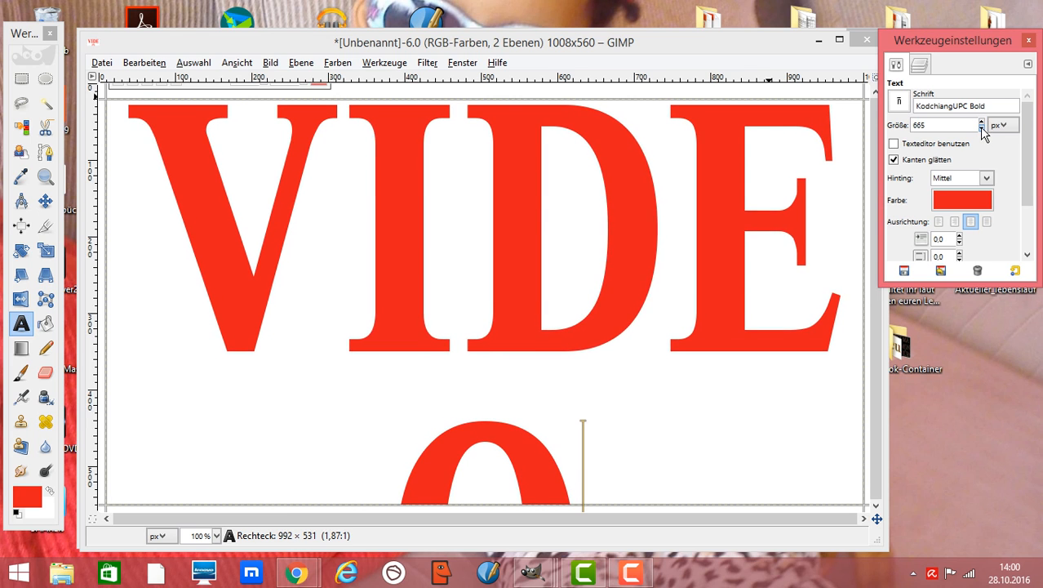
{"action": "left_click_drag", "start_coordinate": [982, 129], "coordinate": [983, 130]}
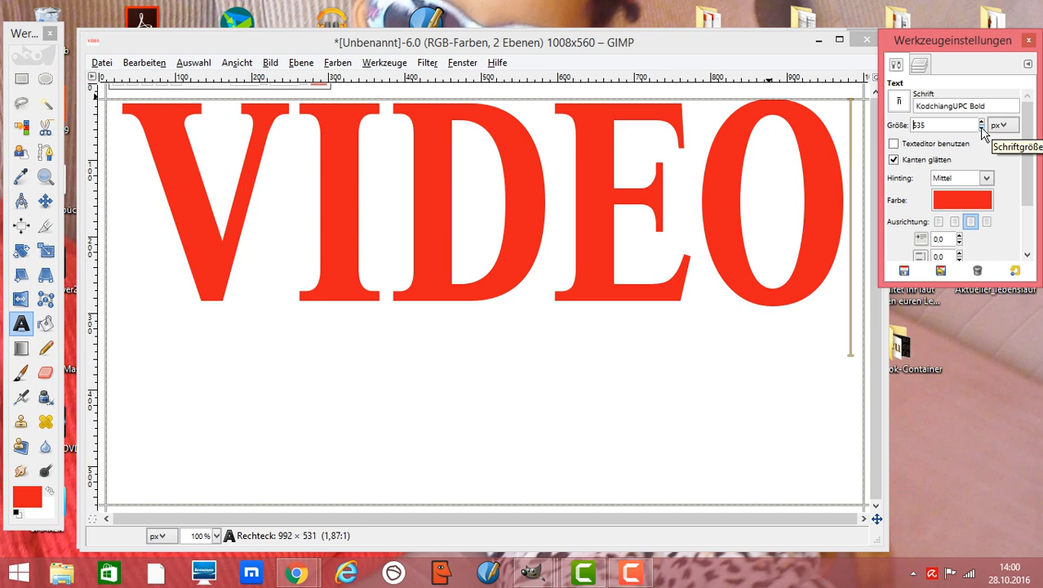
Step: Set the VIDEO text's colour to light blue 1dc9e8 and keep its alignment centred
{"action": "left_click", "coordinate": [963, 199]}
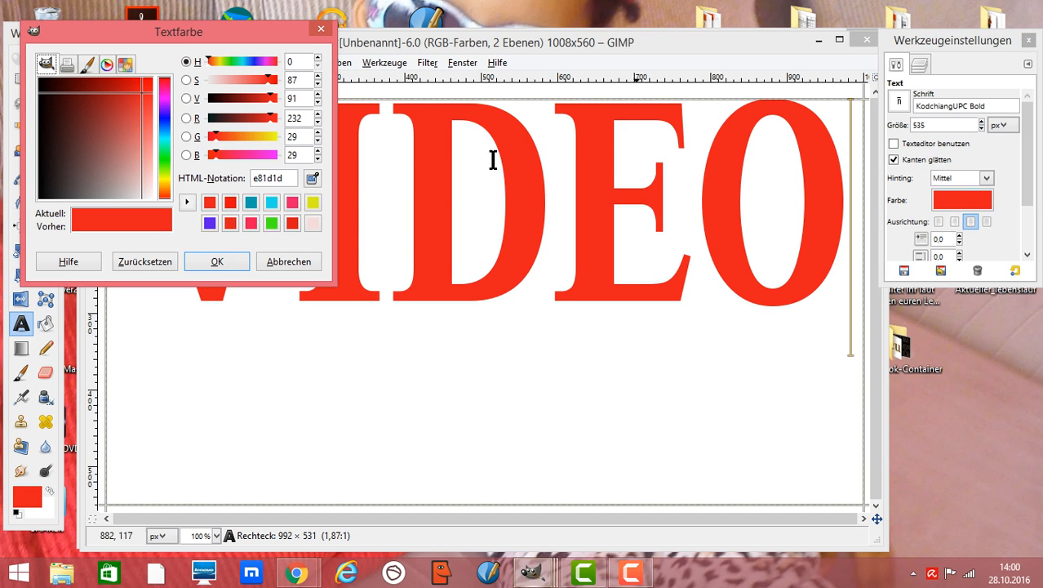
{"action": "left_click", "coordinate": [165, 134]}
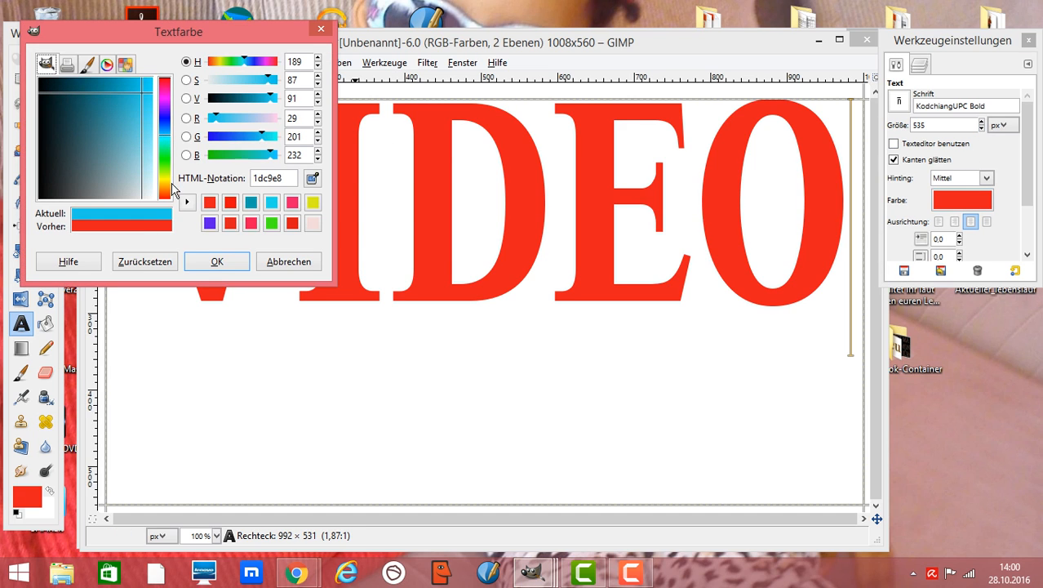
{"action": "left_click", "coordinate": [212, 261]}
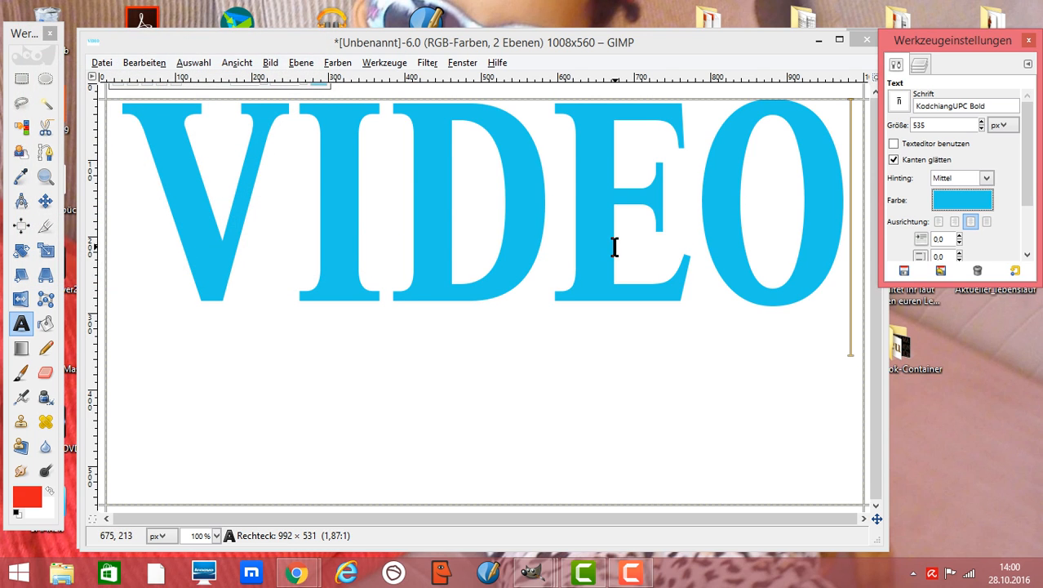
{"action": "left_click", "coordinate": [955, 221]}
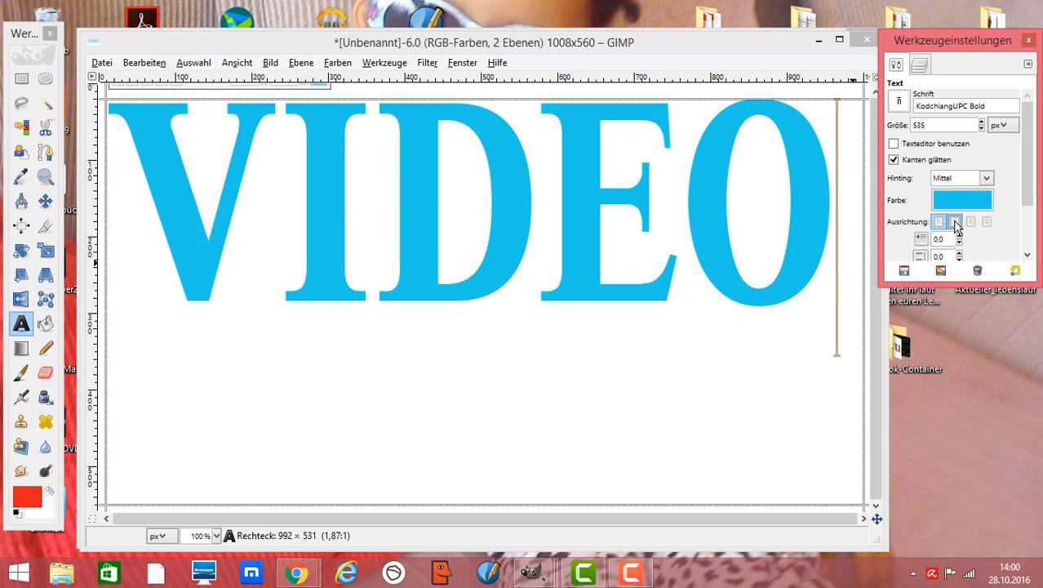
{"action": "left_click", "coordinate": [971, 221]}
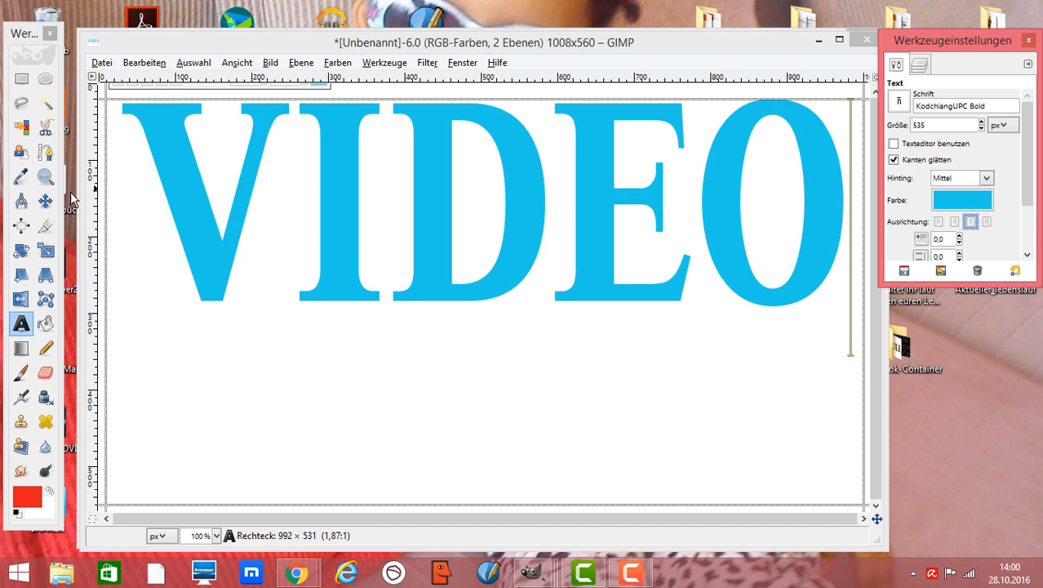
Step: Shift the VIDEO layer slightly to the left and scale it to 1012 × 1029 px so the letters fill the canvas height
{"action": "left_click", "coordinate": [45, 202]}
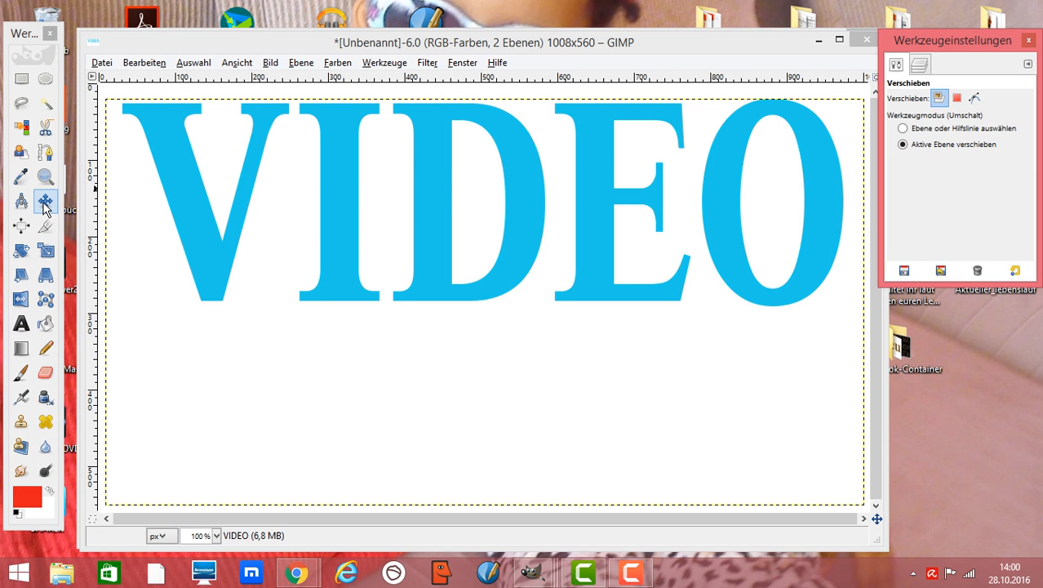
{"action": "mouse_move", "coordinate": [350, 163]}
{"action": "left_mouse_down"}
{"action": "mouse_move", "coordinate": [377, 319]}
{"action": "mouse_move", "coordinate": [365, 168]}
{"action": "mouse_move", "coordinate": [374, 133]}
{"action": "mouse_move", "coordinate": [342, 227]}
{"action": "mouse_move", "coordinate": [361, 273]}
{"action": "mouse_move", "coordinate": [349, 324]}
{"action": "mouse_move", "coordinate": [338, 163]}
{"action": "left_mouse_up"}
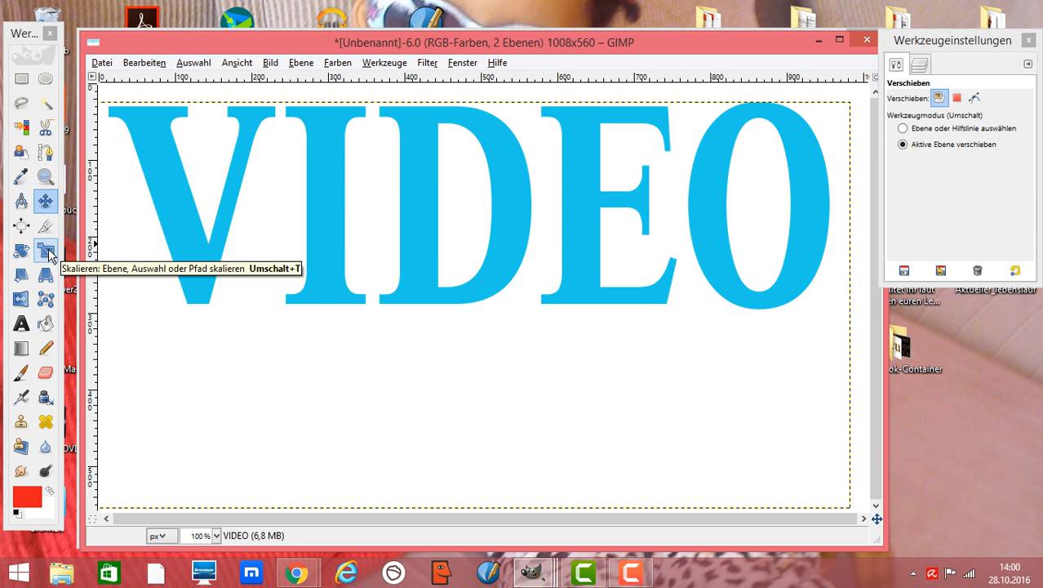
{"action": "left_click", "coordinate": [47, 252]}
{"action": "left_click", "coordinate": [314, 150]}
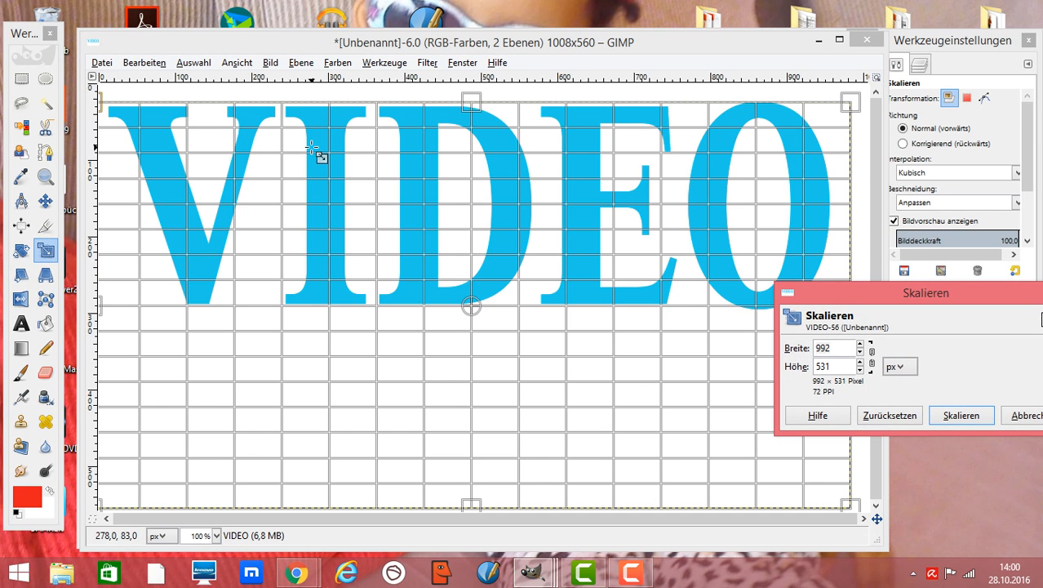
{"action": "left_click", "coordinate": [860, 344]}
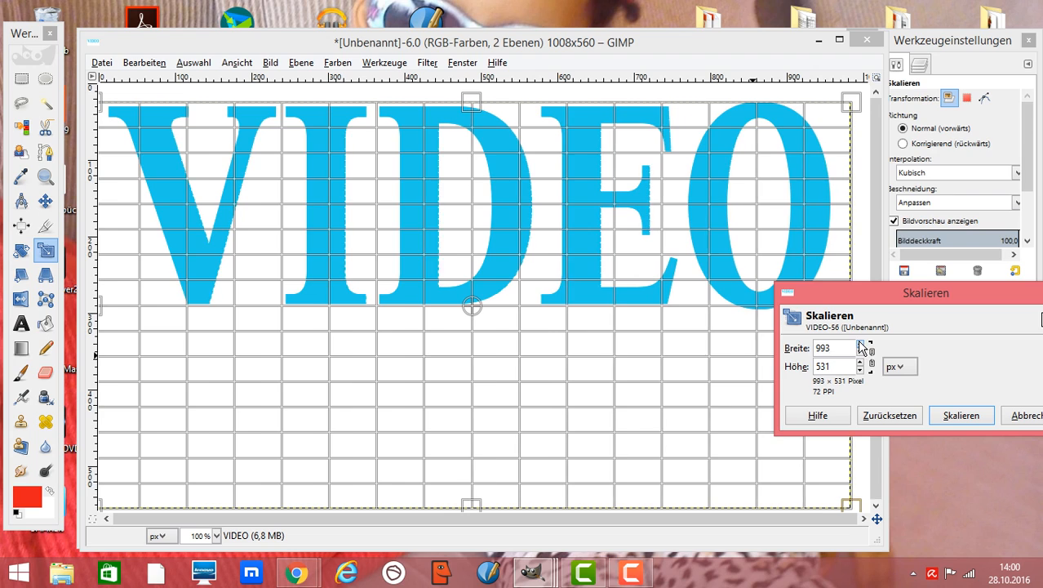
{"action": "left_click", "coordinate": [860, 344]}
{"action": "left_click", "coordinate": [860, 363]}
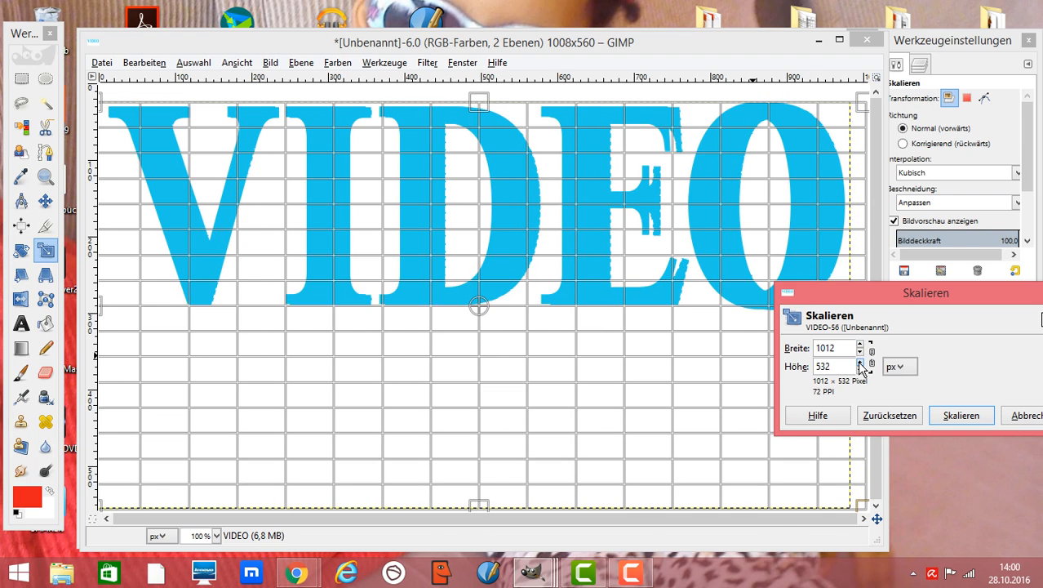
{"action": "left_click", "coordinate": [859, 364]}
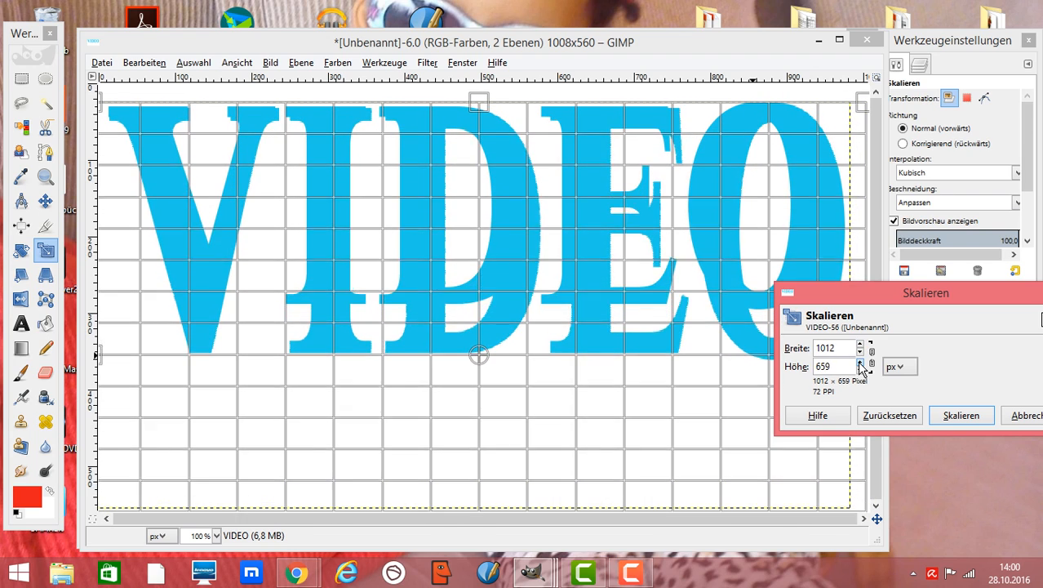
{"action": "left_click", "coordinate": [860, 364]}
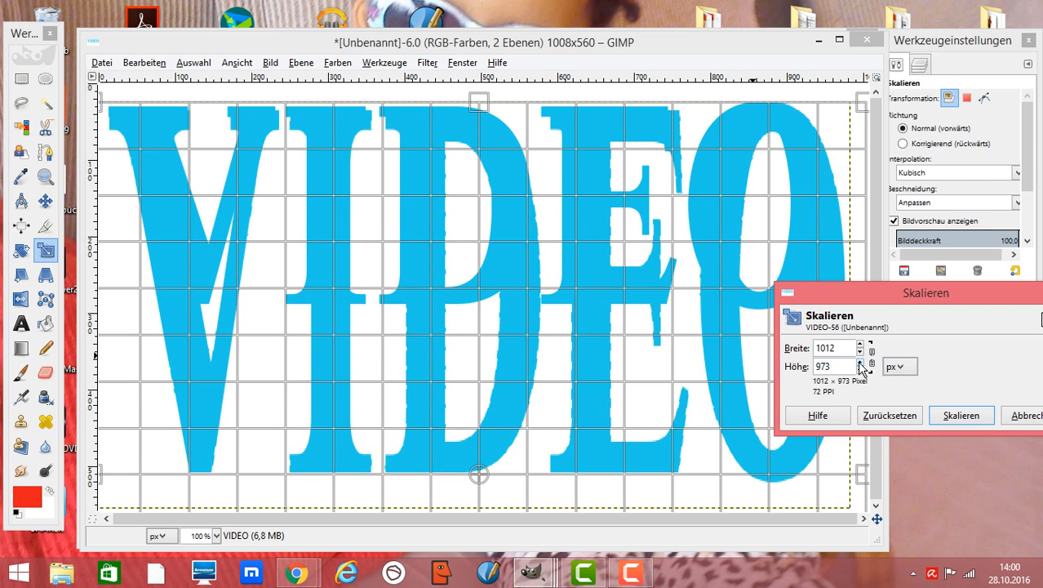
{"action": "left_click", "coordinate": [859, 364]}
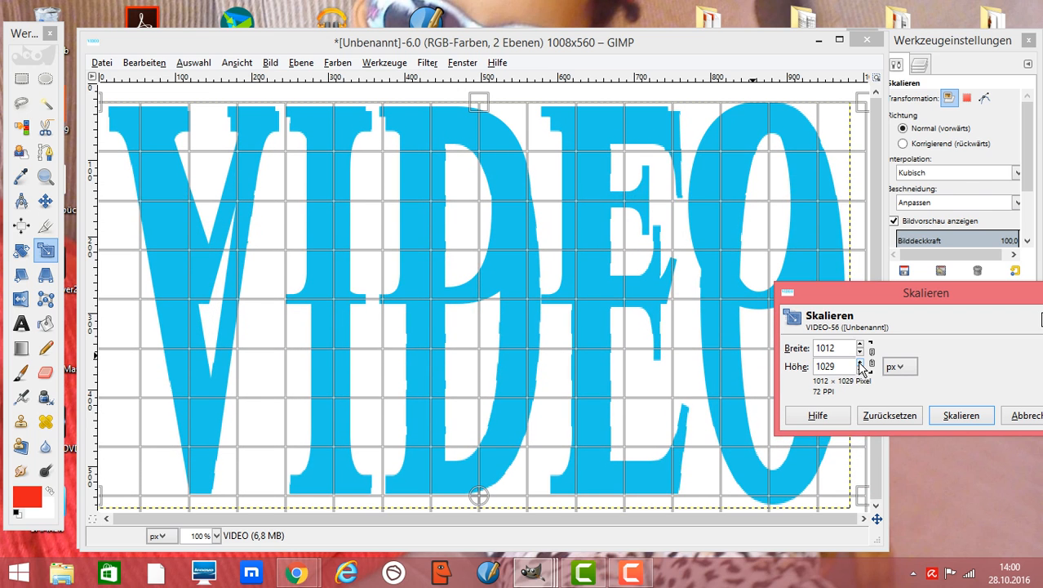
{"action": "left_click", "coordinate": [953, 411]}
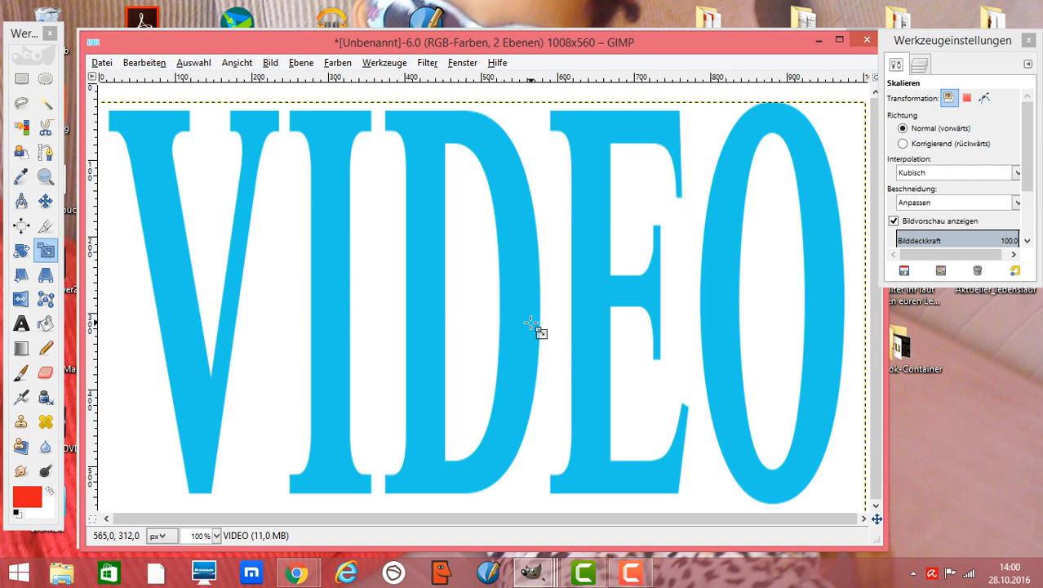
{"action": "left_click", "coordinate": [23, 253]}
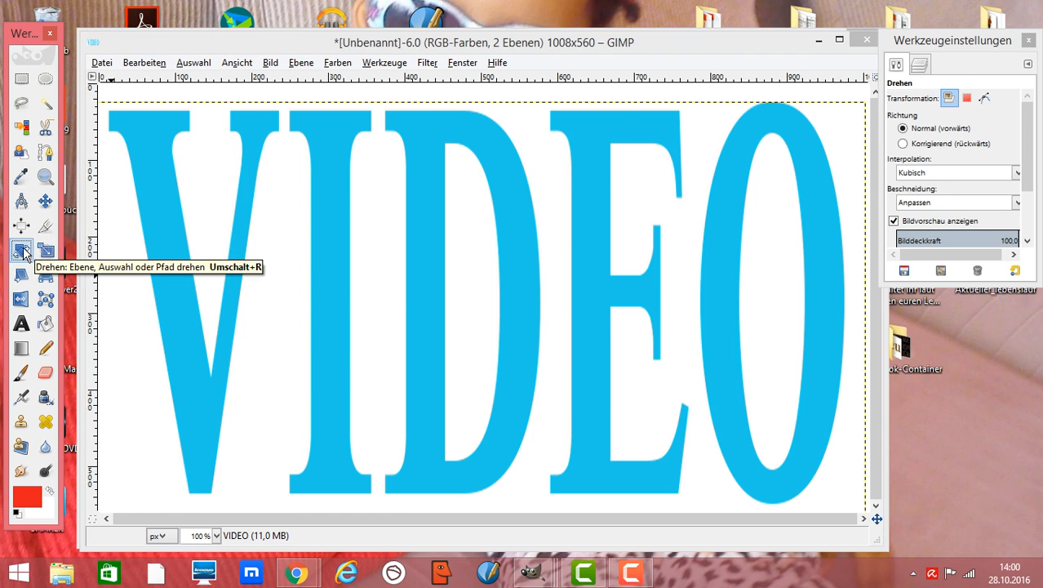
{"action": "left_click", "coordinate": [263, 245]}
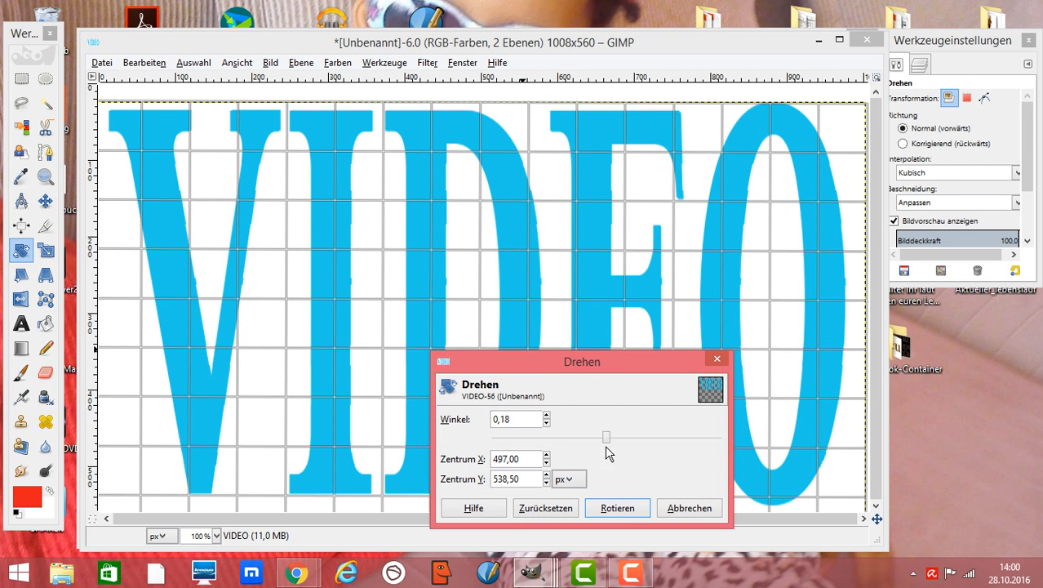
{"action": "mouse_move", "coordinate": [607, 454]}
{"action": "left_mouse_down"}
{"action": "mouse_move", "coordinate": [601, 438]}
{"action": "mouse_move", "coordinate": [508, 435]}
{"action": "mouse_move", "coordinate": [649, 446]}
{"action": "mouse_move", "coordinate": [600, 438]}
{"action": "mouse_move", "coordinate": [505, 451]}
{"action": "mouse_move", "coordinate": [590, 447]}
{"action": "mouse_move", "coordinate": [610, 464]}
{"action": "left_mouse_up"}
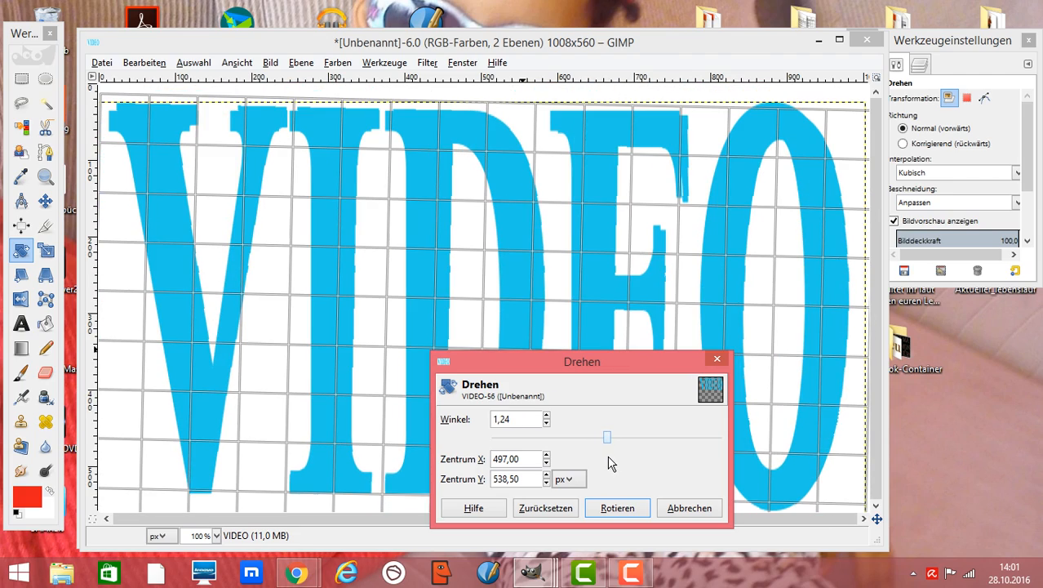
{"action": "left_click", "coordinate": [688, 510]}
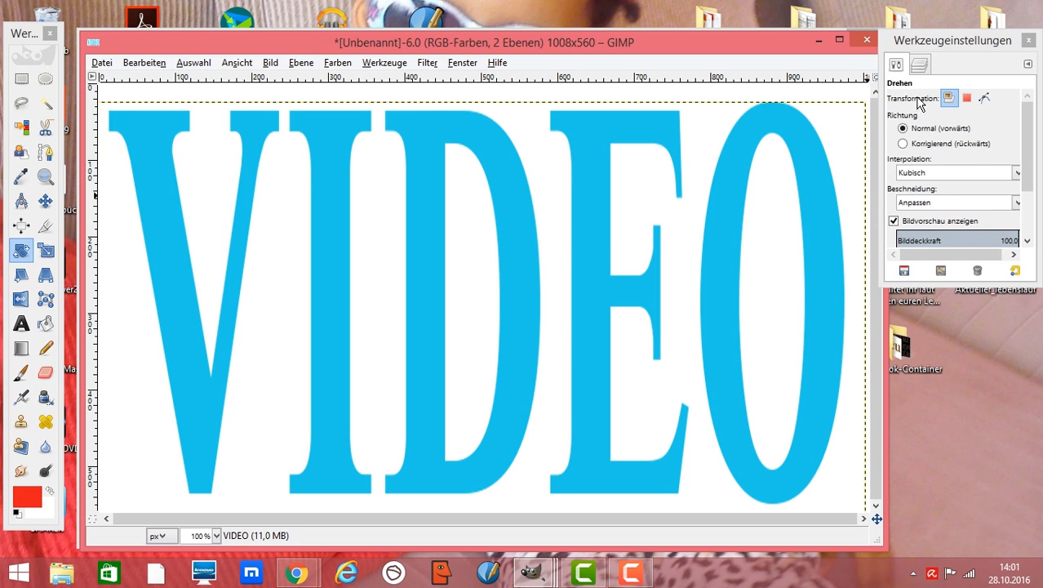
Step: Create a selection from the alpha channel of the VIDEO layer
{"action": "left_click", "coordinate": [920, 66]}
{"action": "right_click", "coordinate": [949, 149]}
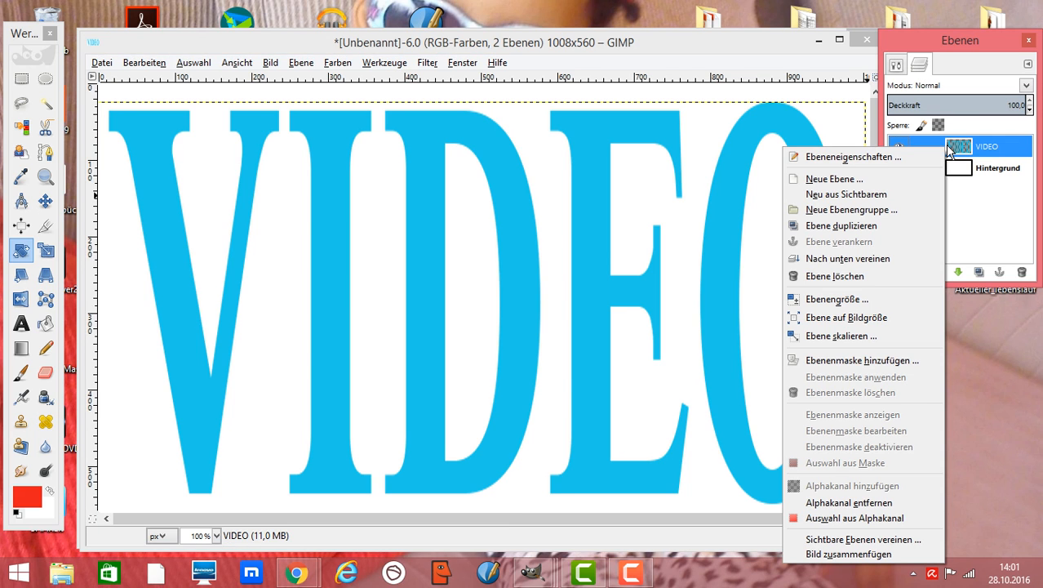
{"action": "left_click", "coordinate": [896, 517]}
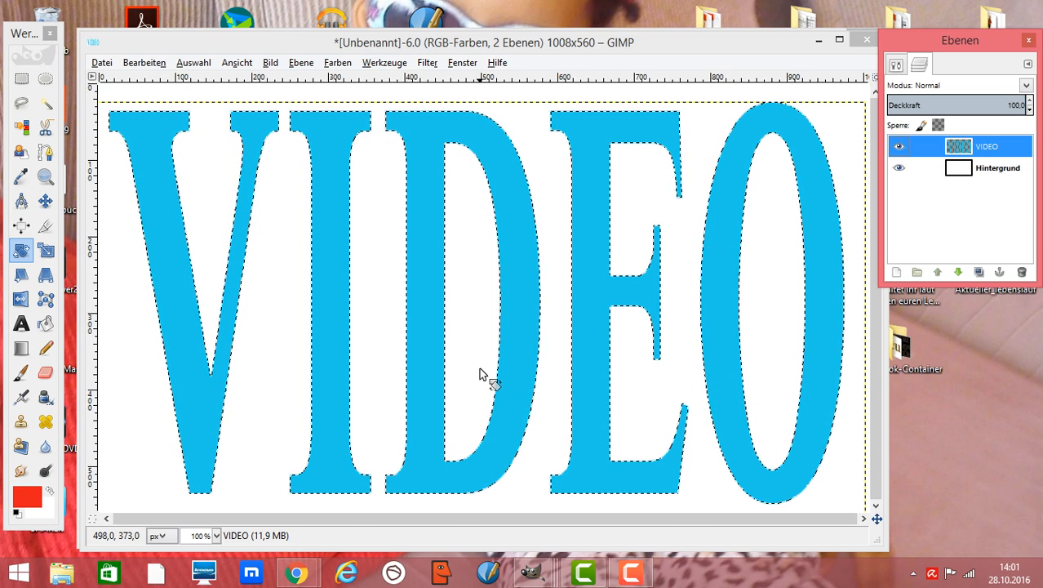
Step: Apply the Frosty alpha-to-logo effect to the VIDEO lettering with effect size 100 px and near-black background colour 201b1b
{"action": "left_click", "coordinate": [425, 62]}
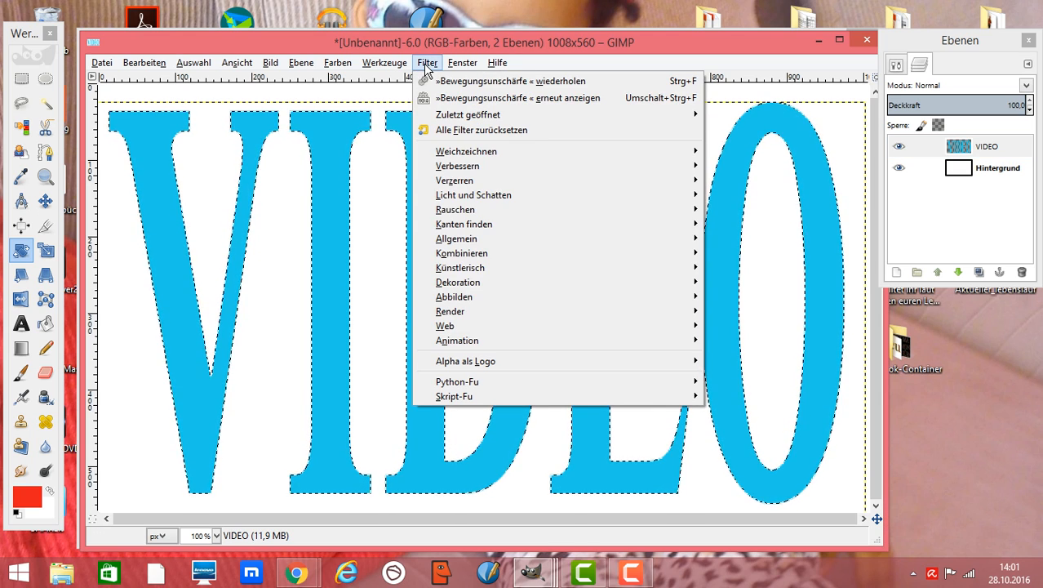
{"action": "mouse_move", "coordinate": [473, 299]}
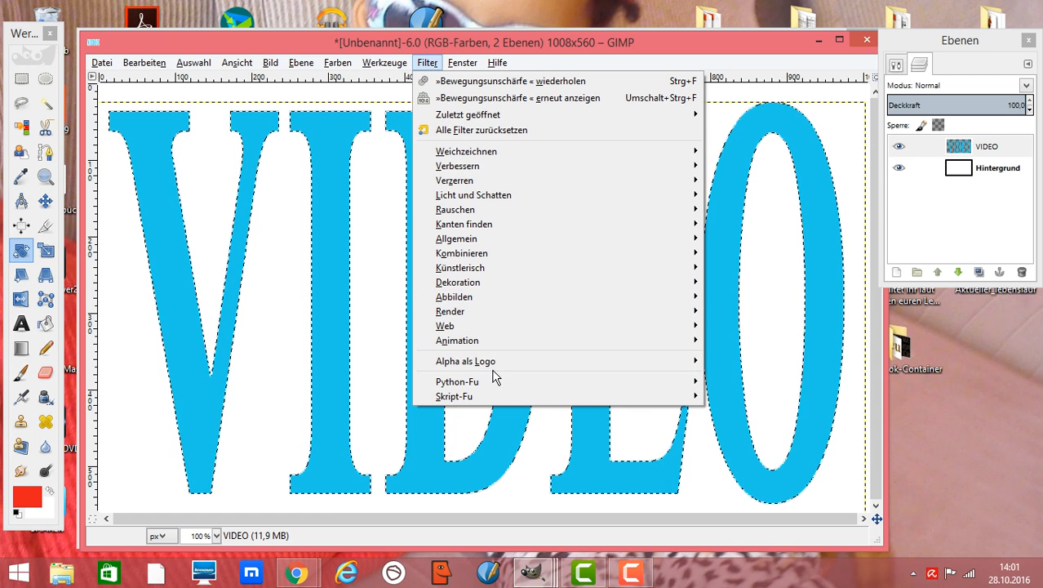
{"action": "mouse_move", "coordinate": [494, 362]}
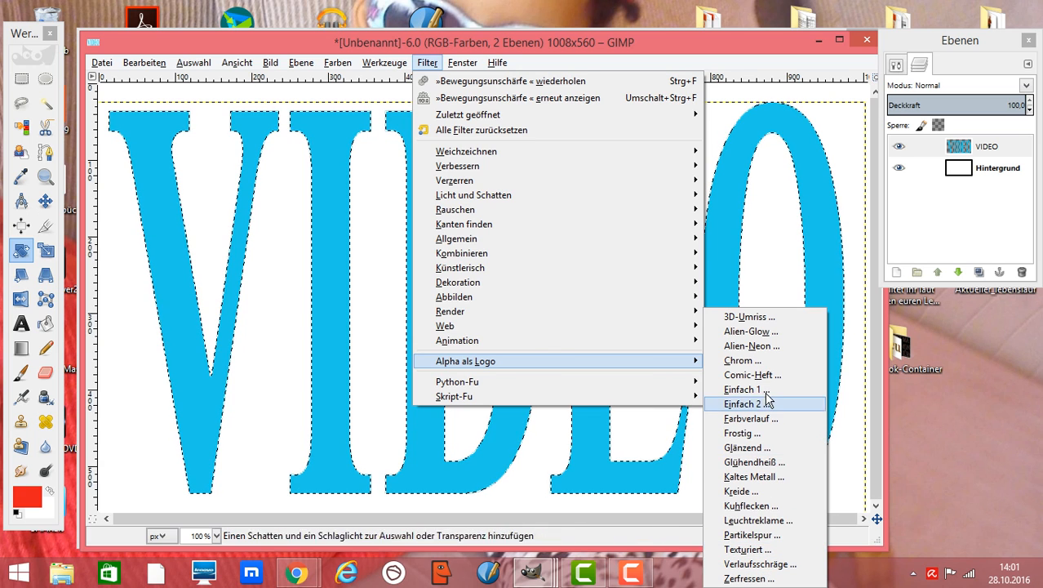
{"action": "left_click", "coordinate": [752, 434]}
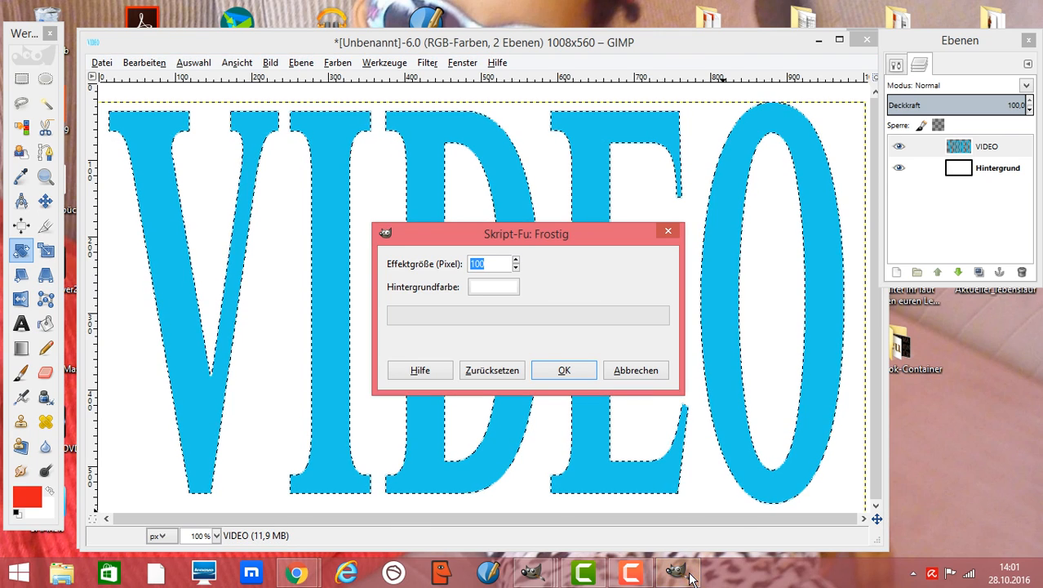
{"action": "left_click", "coordinate": [504, 289]}
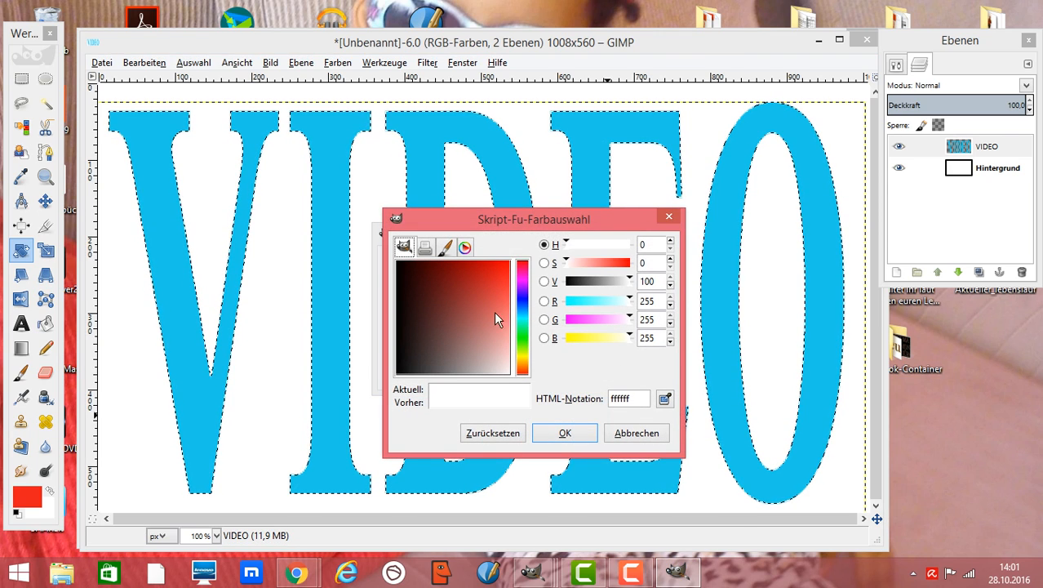
{"action": "left_click", "coordinate": [445, 372]}
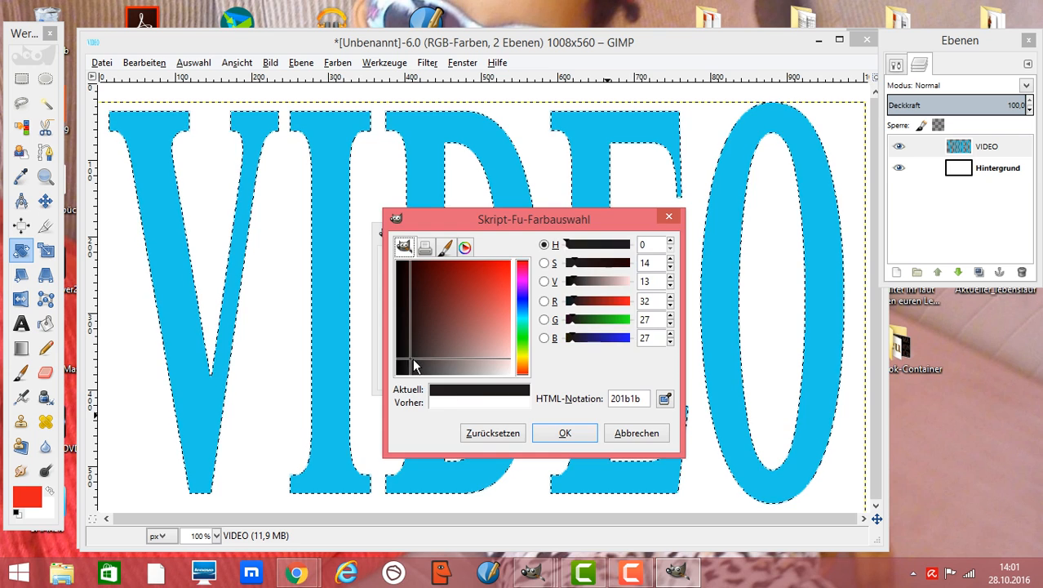
{"action": "left_click", "coordinate": [563, 434]}
{"action": "left_click", "coordinate": [540, 372]}
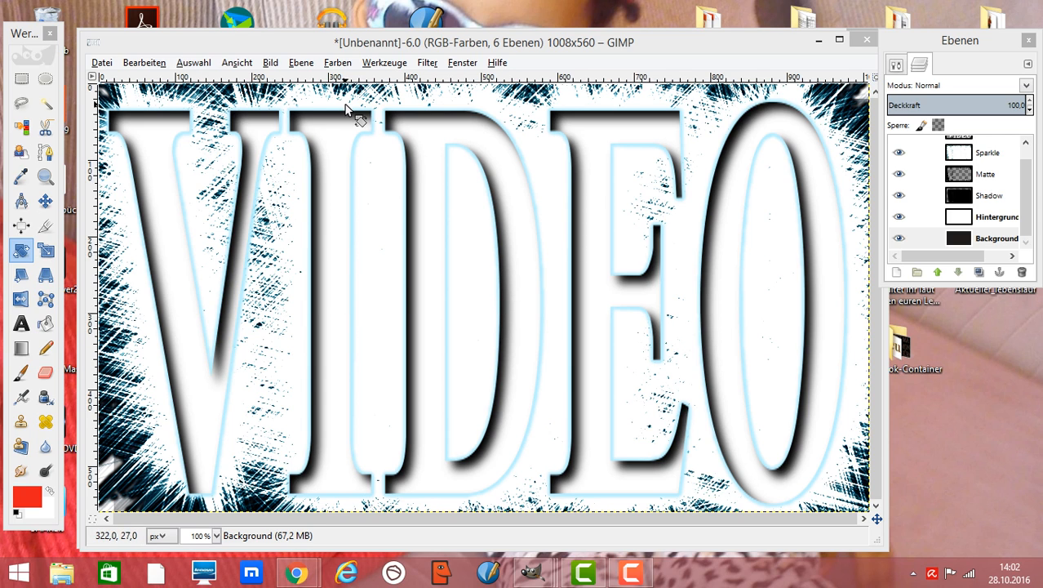
Step: Colorize the Background layer with a very dark blue tint
{"action": "left_click", "coordinate": [330, 64]}
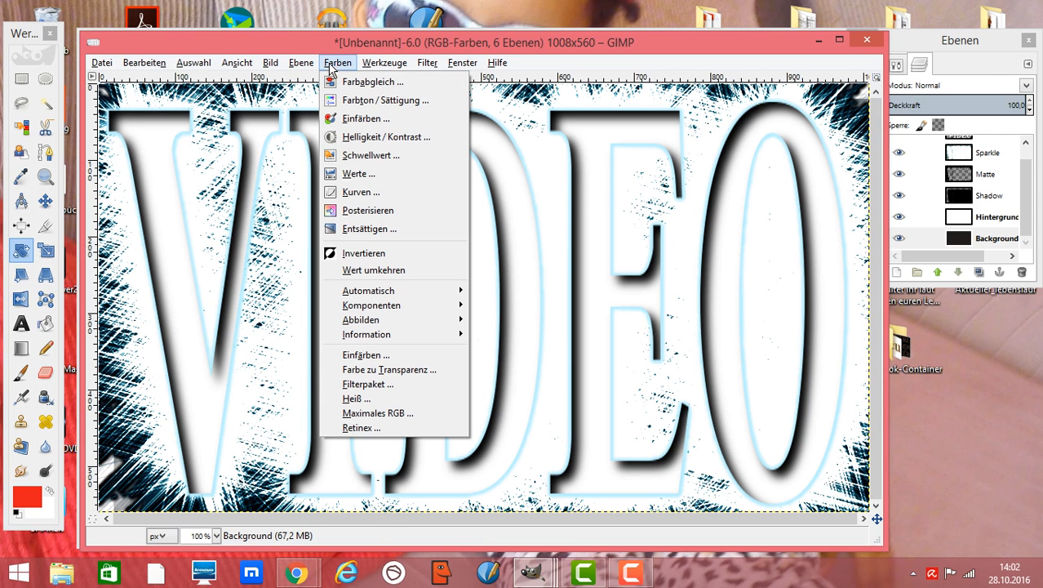
{"action": "left_click", "coordinate": [349, 120]}
{"action": "left_click_drag", "start_coordinate": [631, 428], "coordinate": [596, 463]}
{"action": "left_click", "coordinate": [633, 515]}
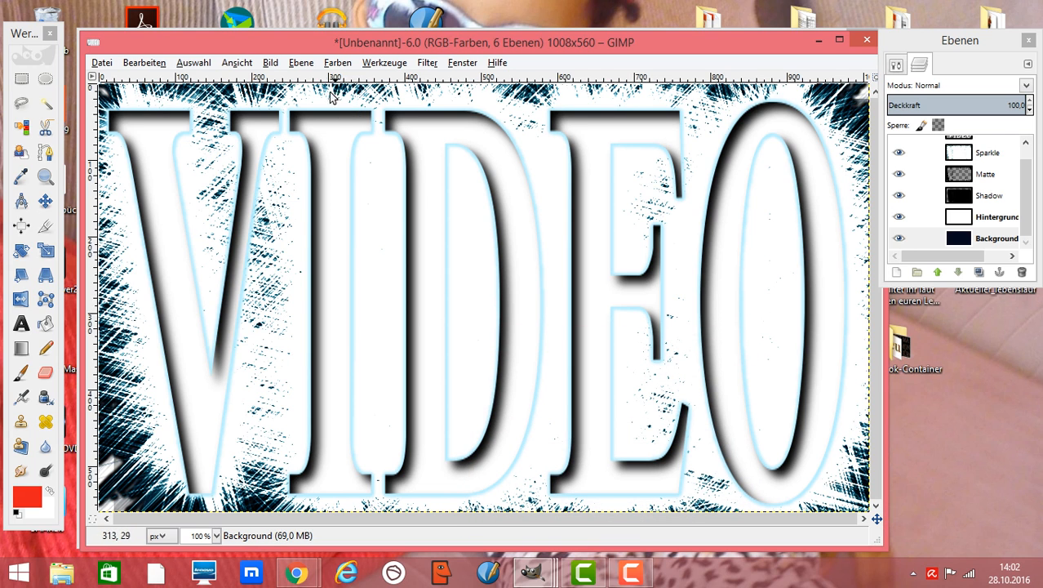
Step: Apply a threshold with the range 13 to 255 to the Background layer
{"action": "left_click", "coordinate": [336, 63]}
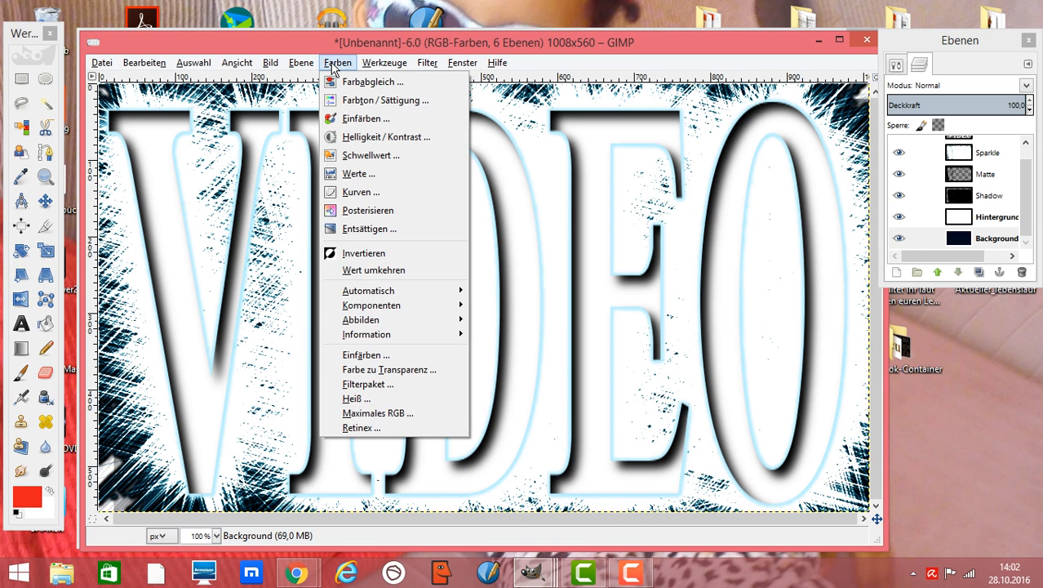
{"action": "left_click", "coordinate": [356, 156]}
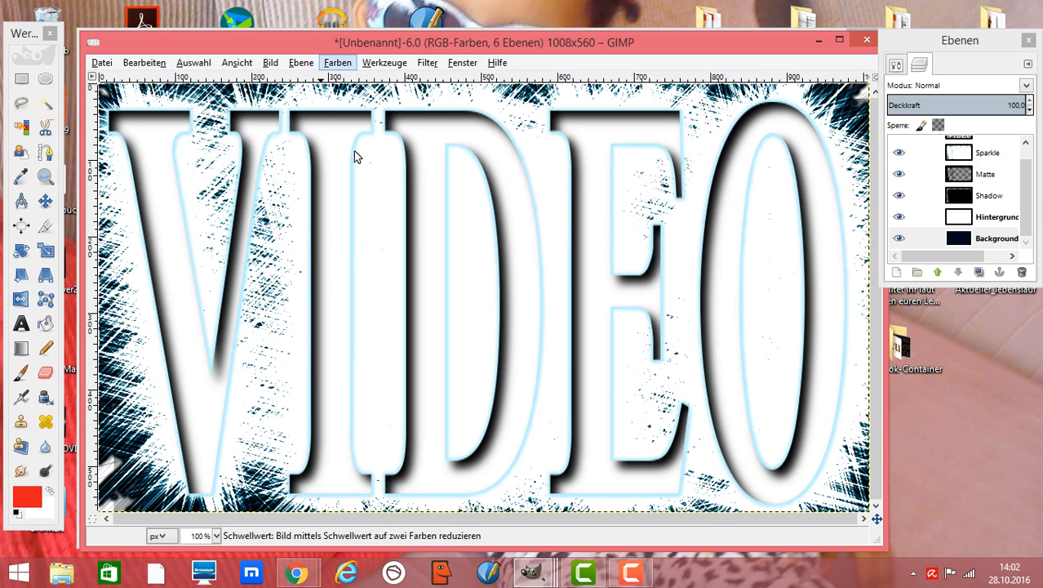
{"action": "left_click_drag", "start_coordinate": [577, 432], "coordinate": [461, 421]}
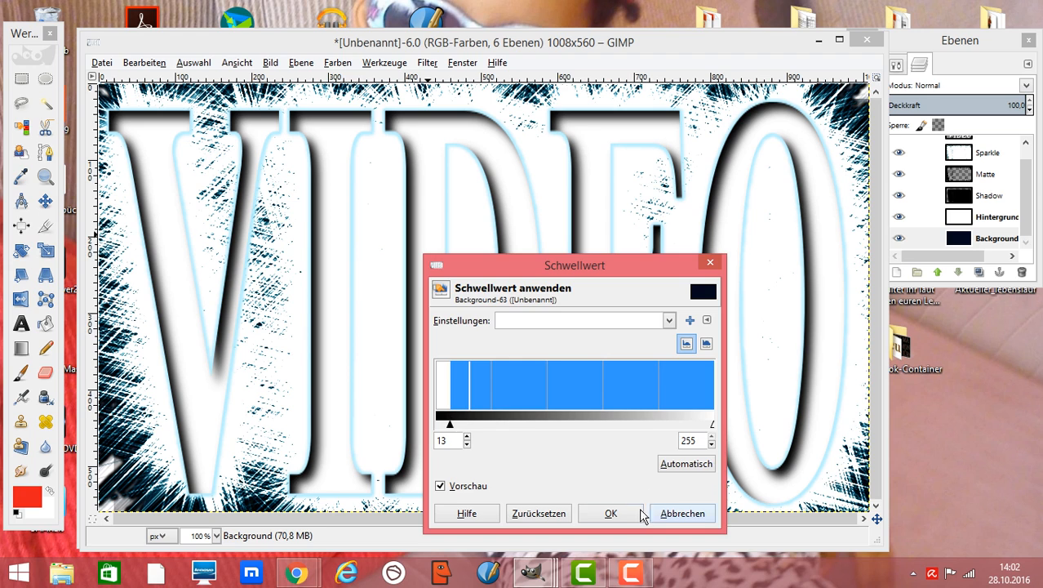
{"action": "left_click", "coordinate": [631, 514]}
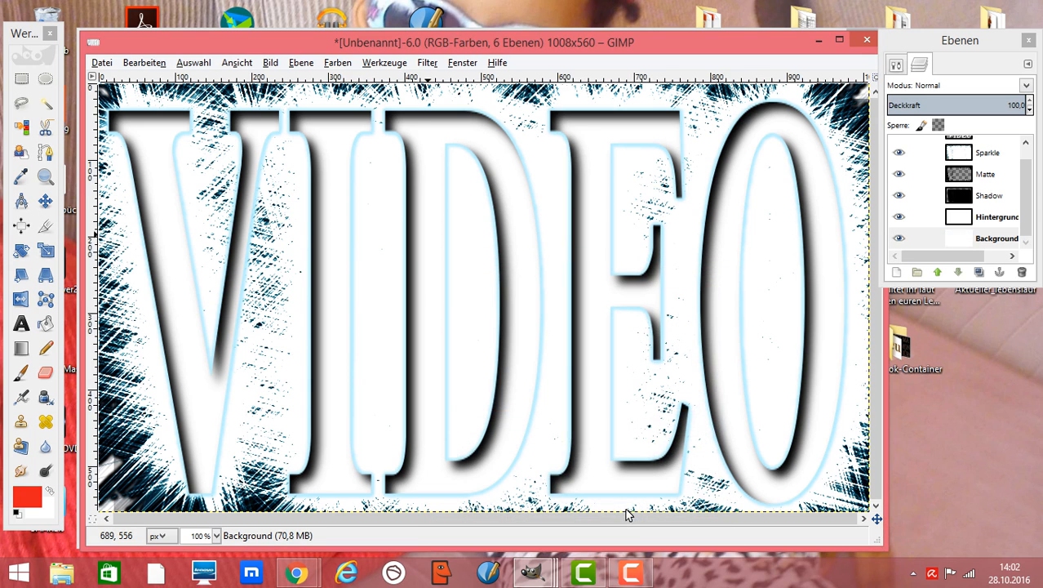
Step: Apply a black drop shadow three times to the Background layer with offsets 9 and 9, blur radius 15, opacity 100 and resizing allowed
{"action": "left_click", "coordinate": [428, 64]}
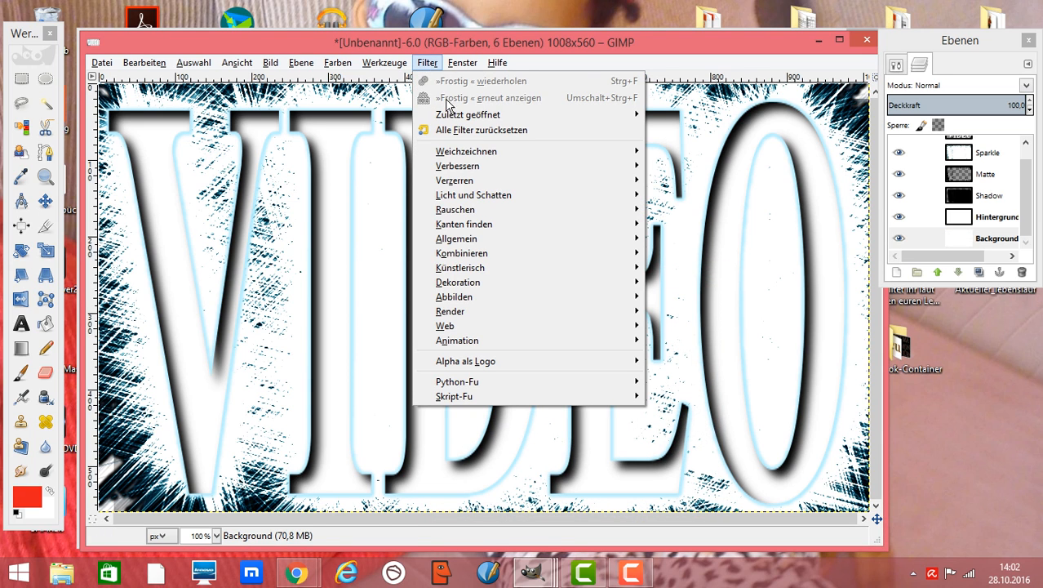
{"action": "mouse_move", "coordinate": [482, 195]}
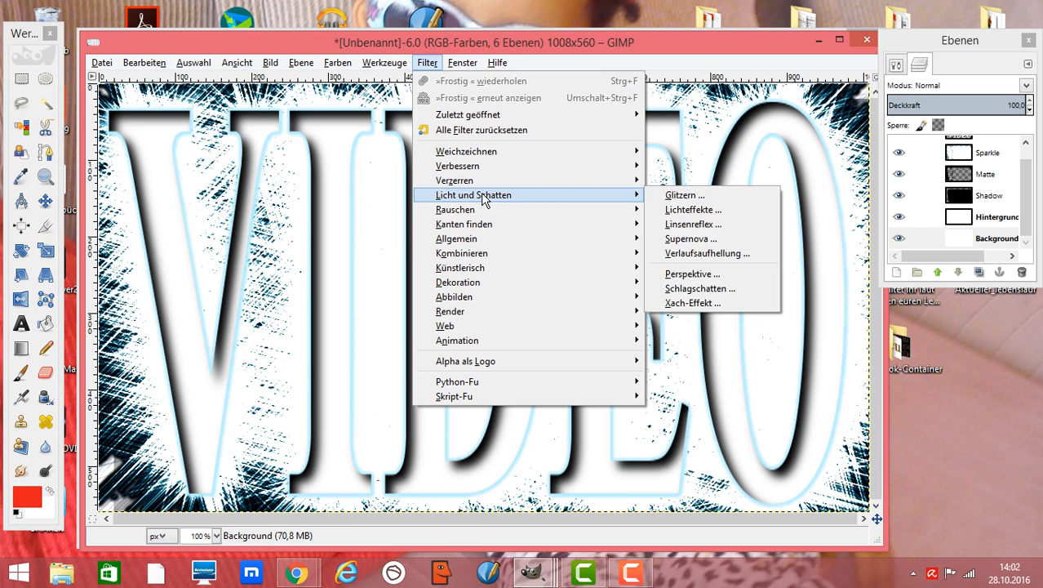
{"action": "left_click", "coordinate": [722, 291]}
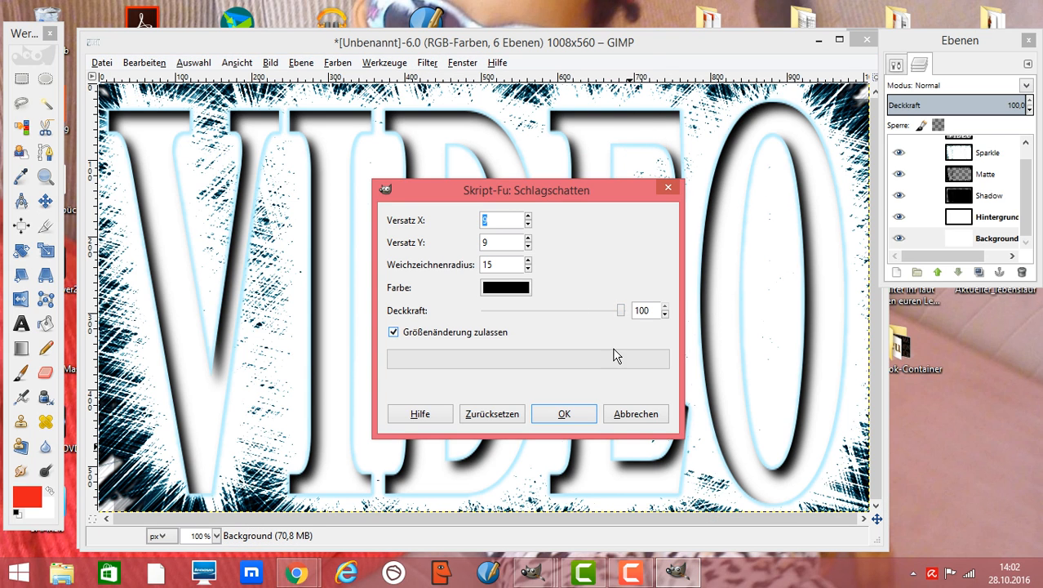
{"action": "left_click", "coordinate": [583, 412]}
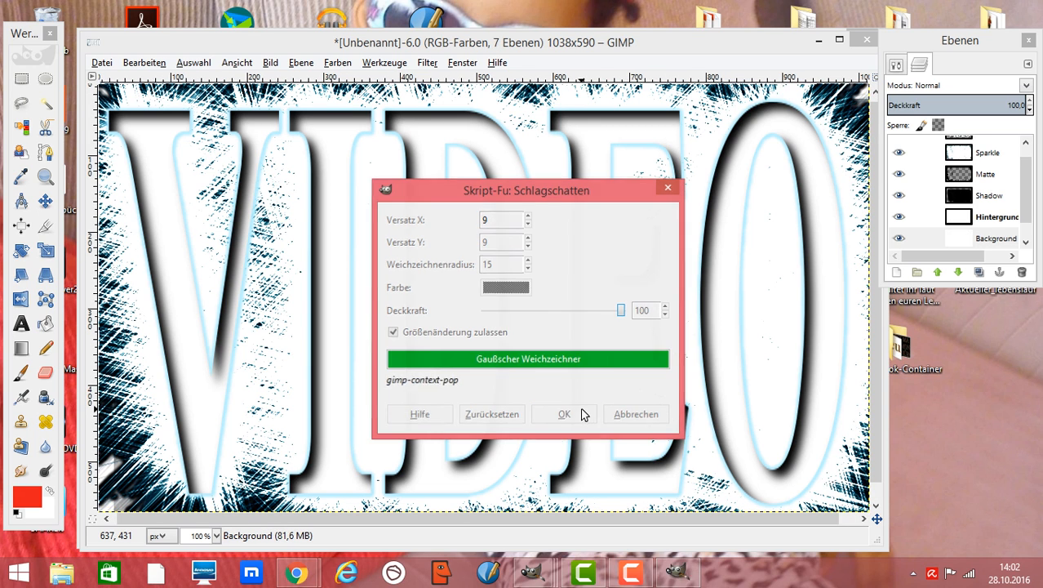
{"action": "left_click", "coordinate": [433, 66]}
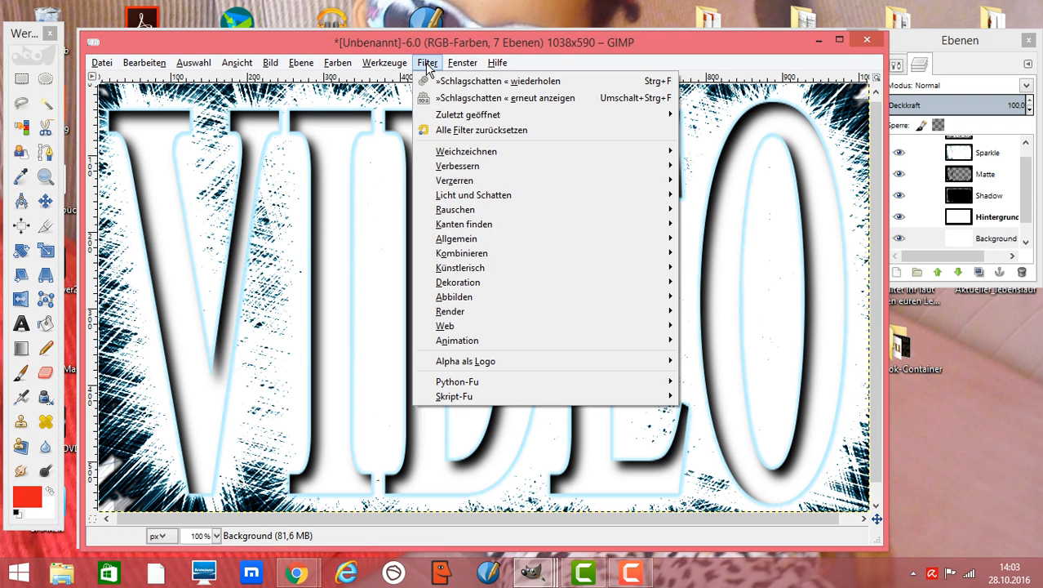
{"action": "left_click", "coordinate": [439, 82]}
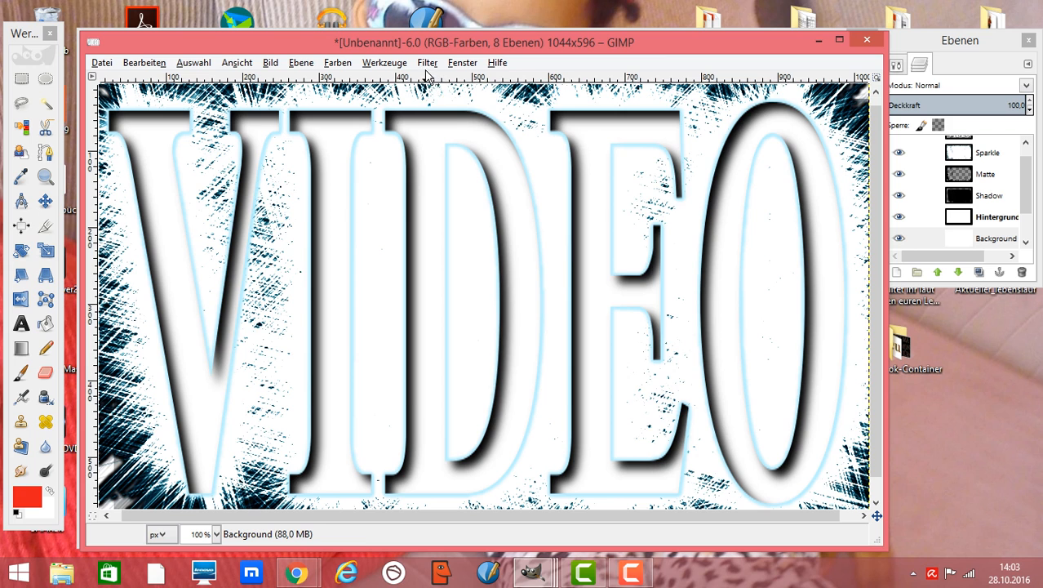
{"action": "left_click", "coordinate": [425, 65]}
{"action": "left_click", "coordinate": [435, 82]}
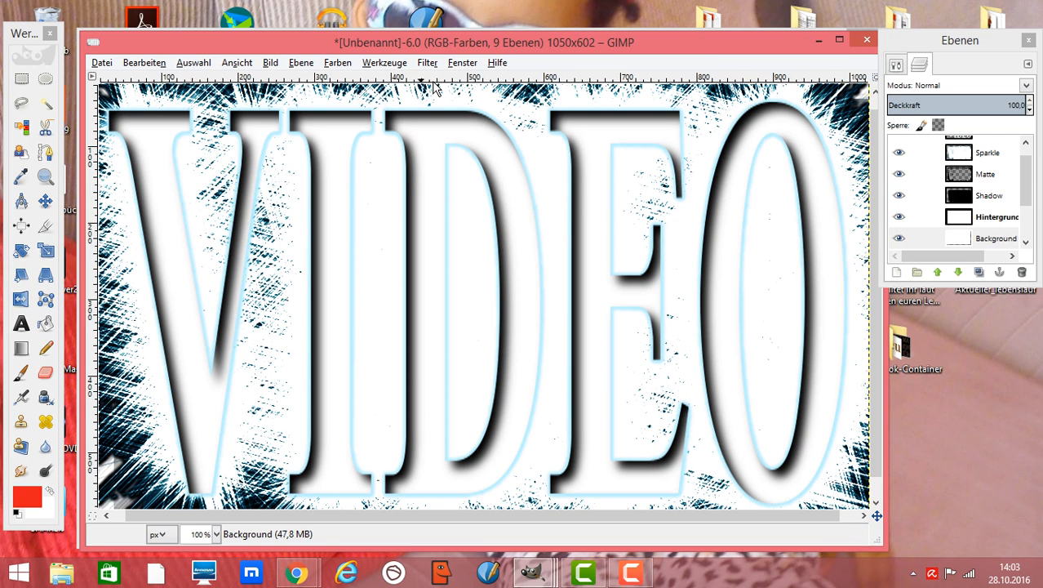
Step: Select the VIDEO layer and repeat the drop shadow filter on it four times with the same settings
{"action": "mouse_move", "coordinate": [1025, 178]}
{"action": "left_mouse_down"}
{"action": "mouse_move", "coordinate": [1031, 221]}
{"action": "mouse_move", "coordinate": [1031, 174]}
{"action": "left_mouse_up"}
{"action": "left_click", "coordinate": [990, 149]}
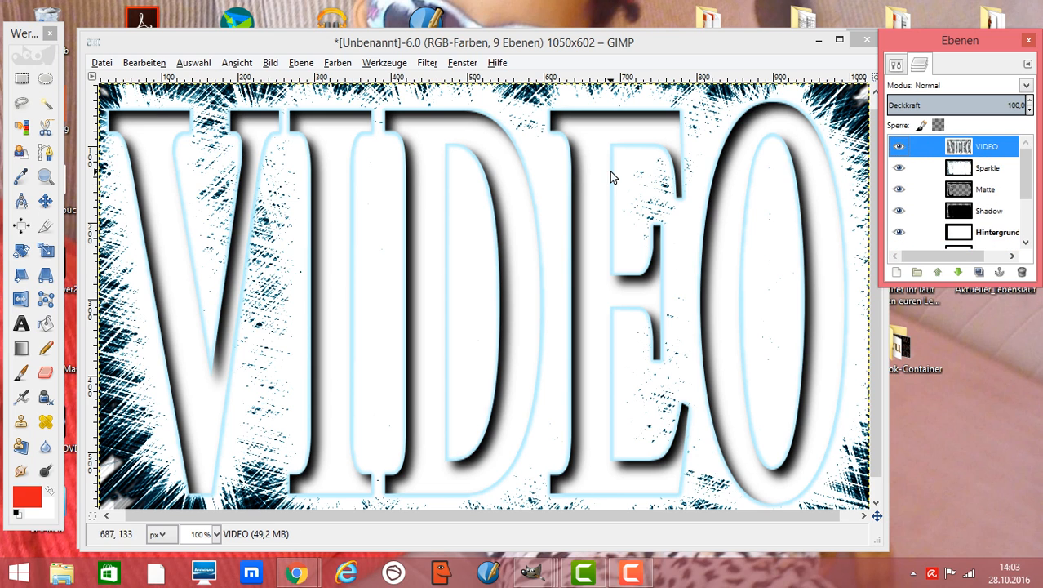
{"action": "left_click", "coordinate": [424, 67]}
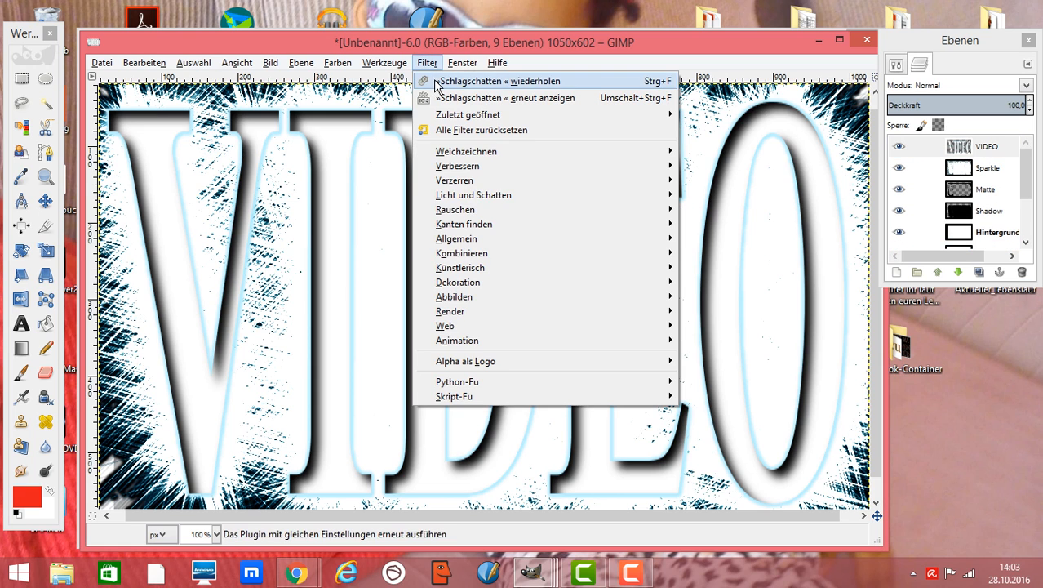
{"action": "left_click", "coordinate": [432, 79]}
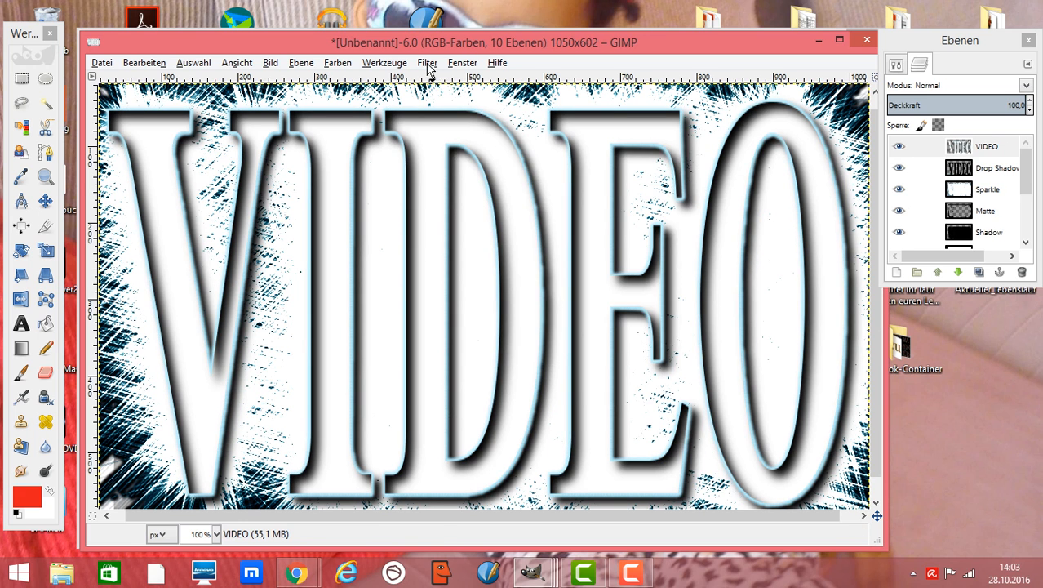
{"action": "left_click", "coordinate": [427, 65]}
{"action": "left_click", "coordinate": [433, 79]}
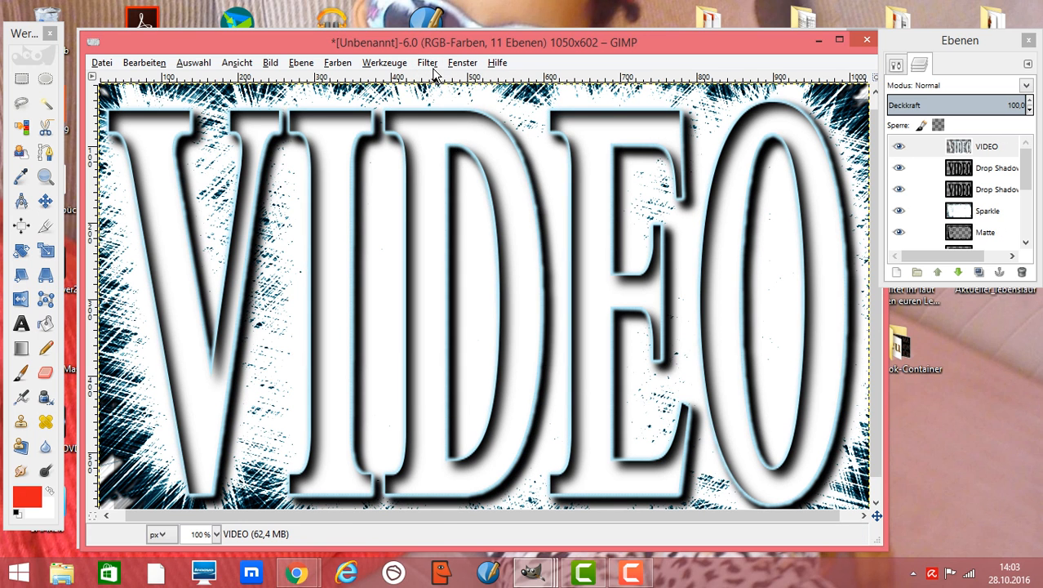
{"action": "left_click", "coordinate": [427, 65]}
{"action": "left_click", "coordinate": [433, 79]}
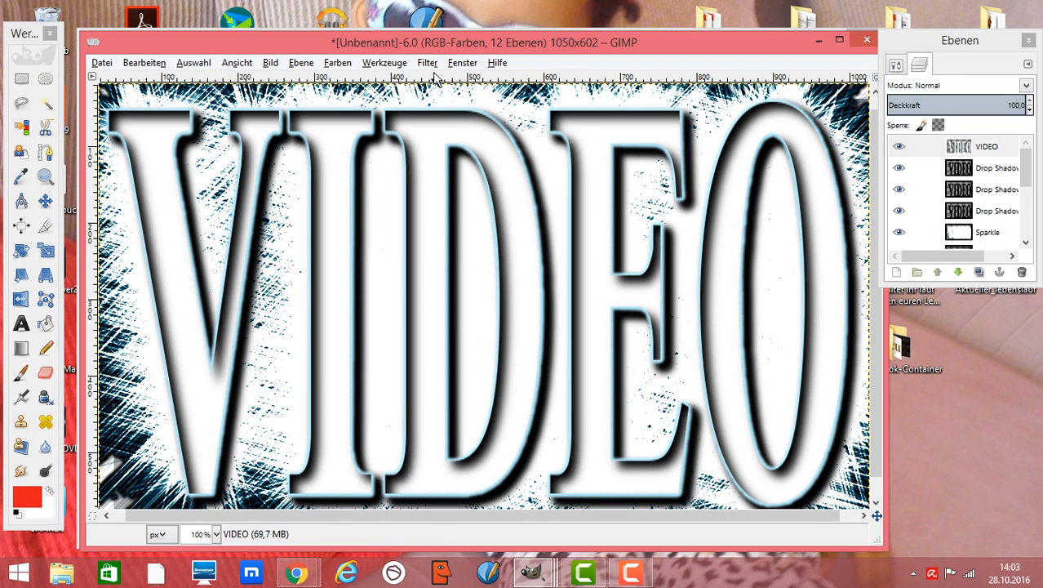
{"action": "left_click", "coordinate": [428, 65]}
{"action": "left_click", "coordinate": [432, 79]}
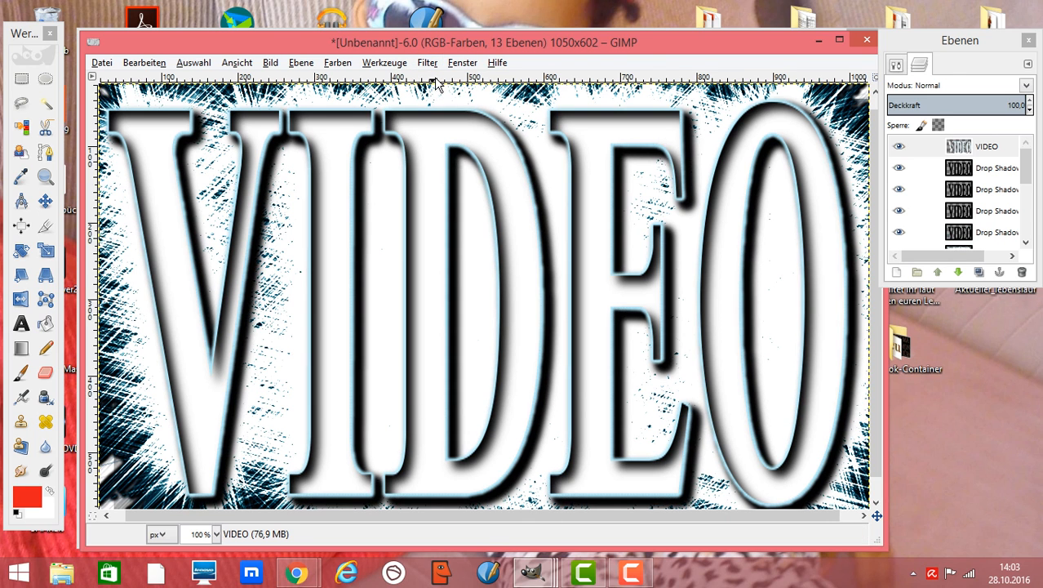
{"action": "left_click", "coordinate": [428, 63]}
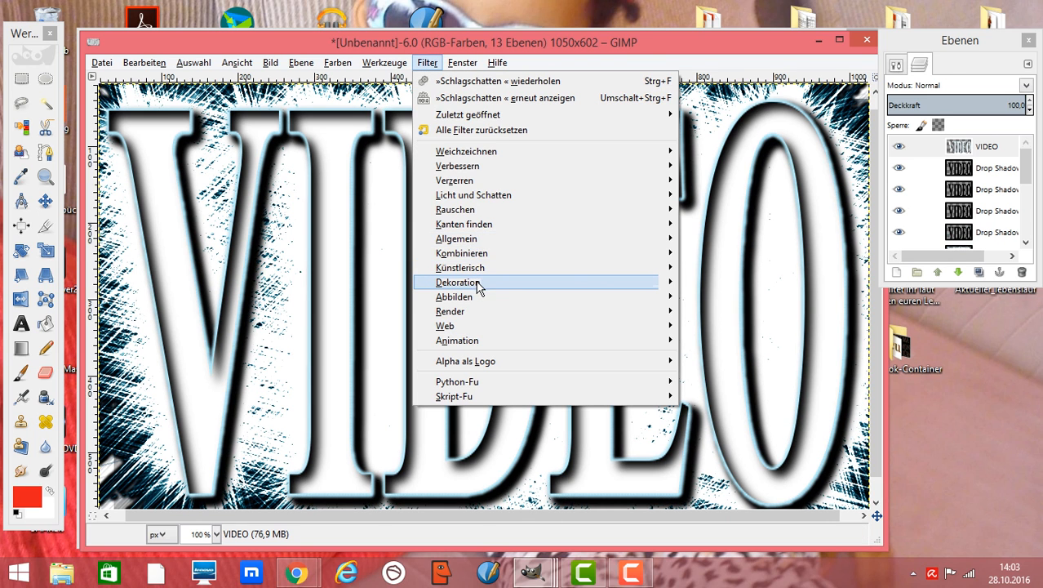
{"action": "mouse_move", "coordinate": [479, 285]}
{"action": "left_click", "coordinate": [732, 326]}
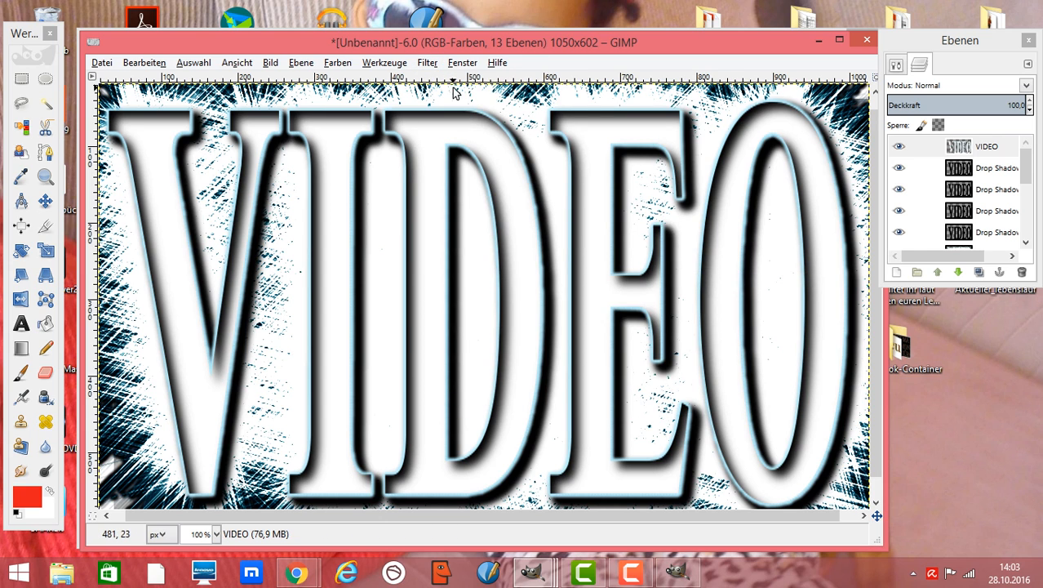
{"action": "left_click", "coordinate": [691, 583]}
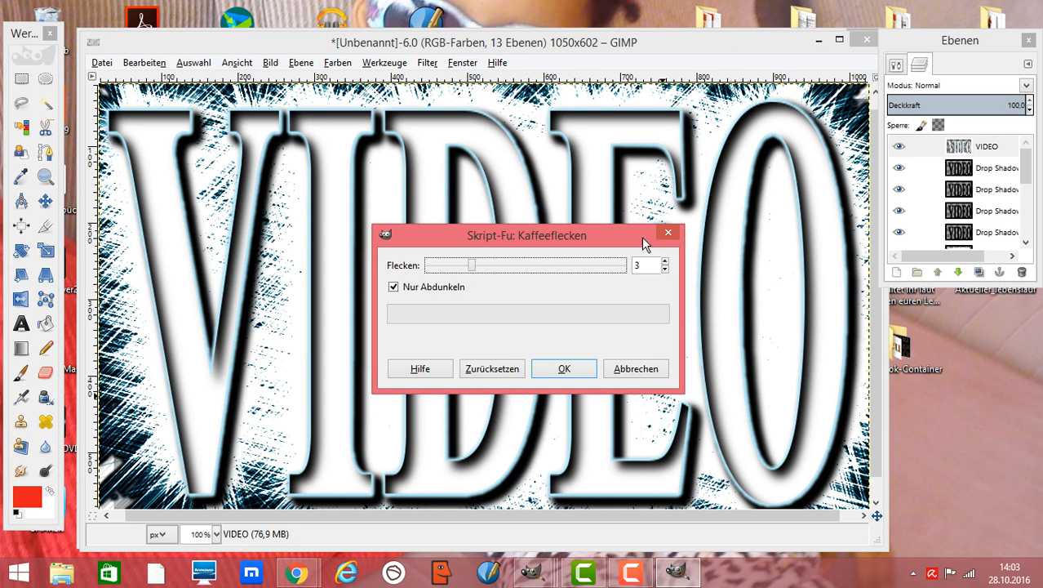
{"action": "left_click", "coordinate": [669, 235]}
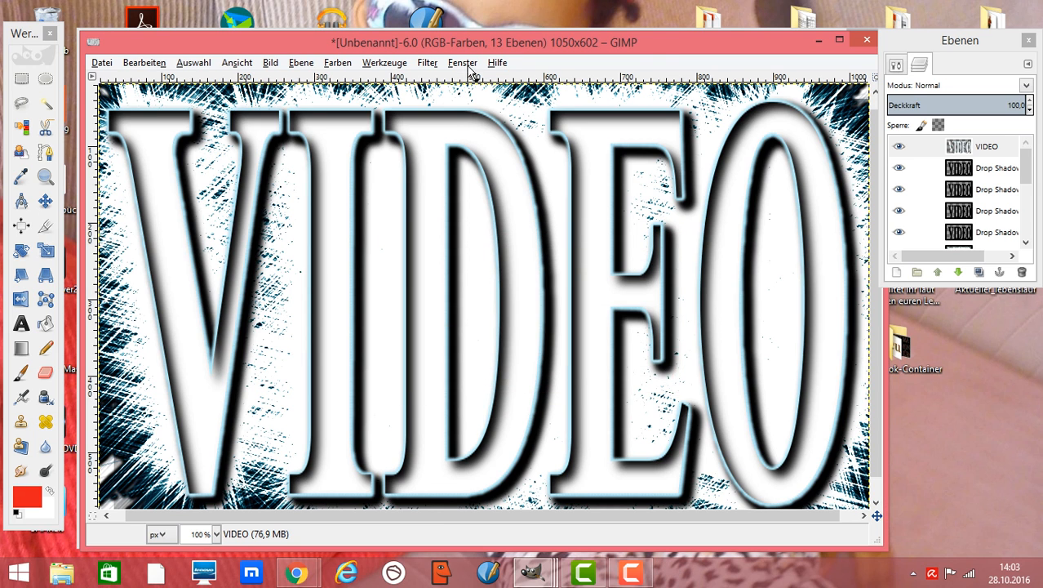
Step: Apply the Add Bevel filter with thickness 30 to the VIDEO layer, without a copy or kept bump layer, and repeat it once
{"action": "left_click", "coordinate": [427, 63]}
{"action": "mouse_move", "coordinate": [666, 284]}
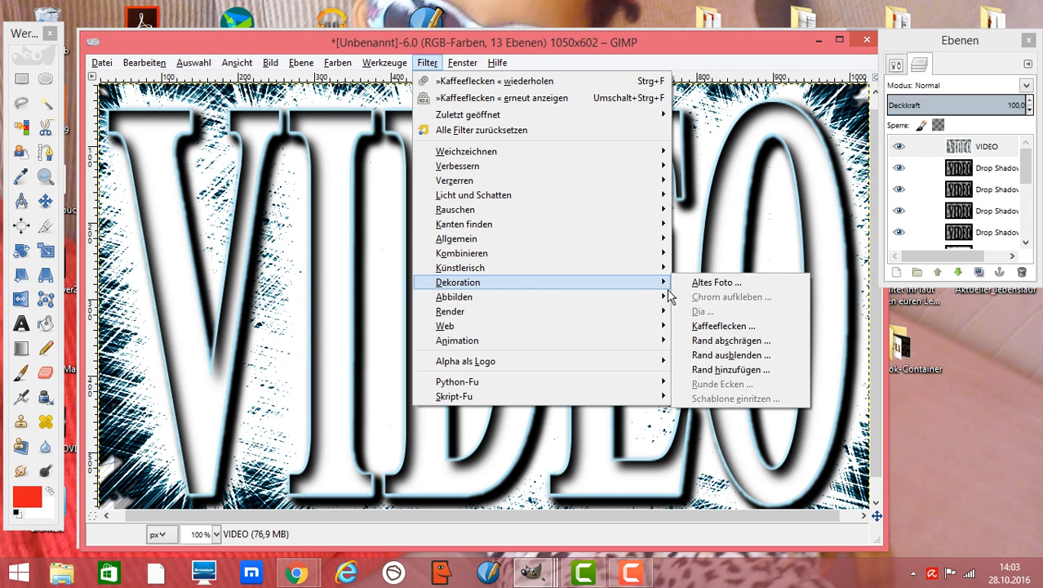
{"action": "left_click", "coordinate": [735, 340]}
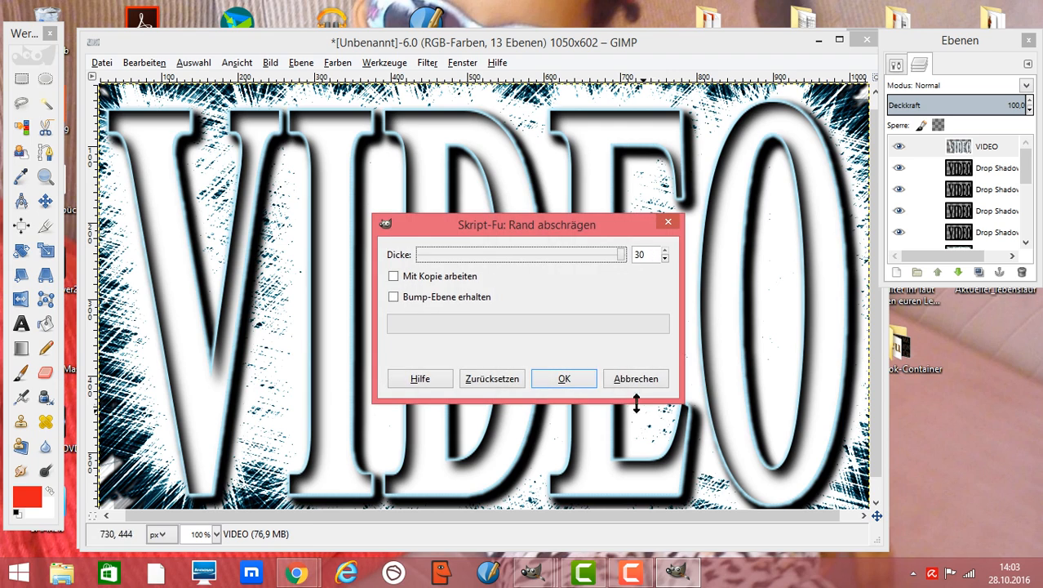
{"action": "left_click", "coordinate": [569, 381]}
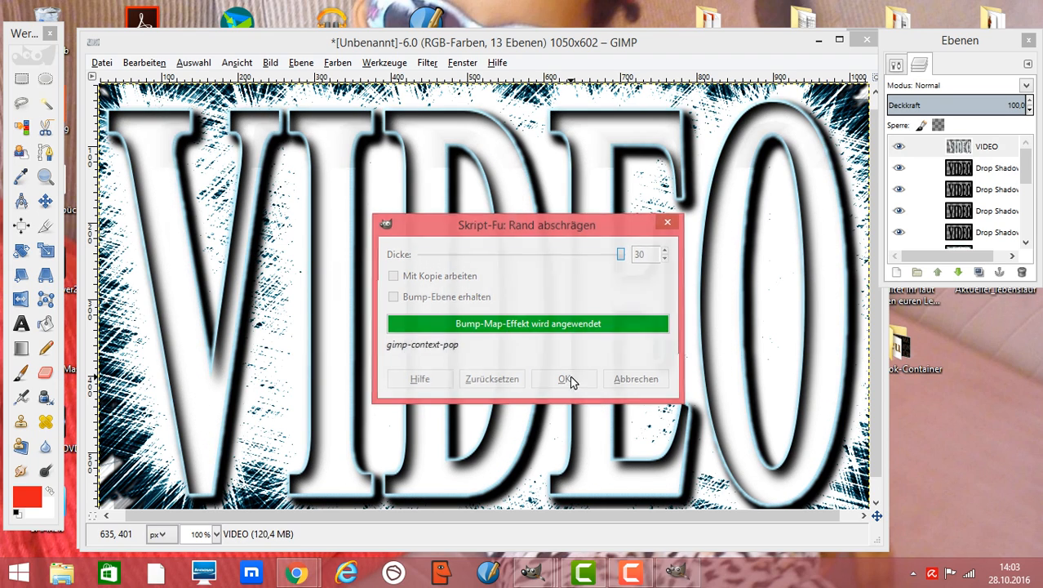
{"action": "left_click", "coordinate": [427, 63]}
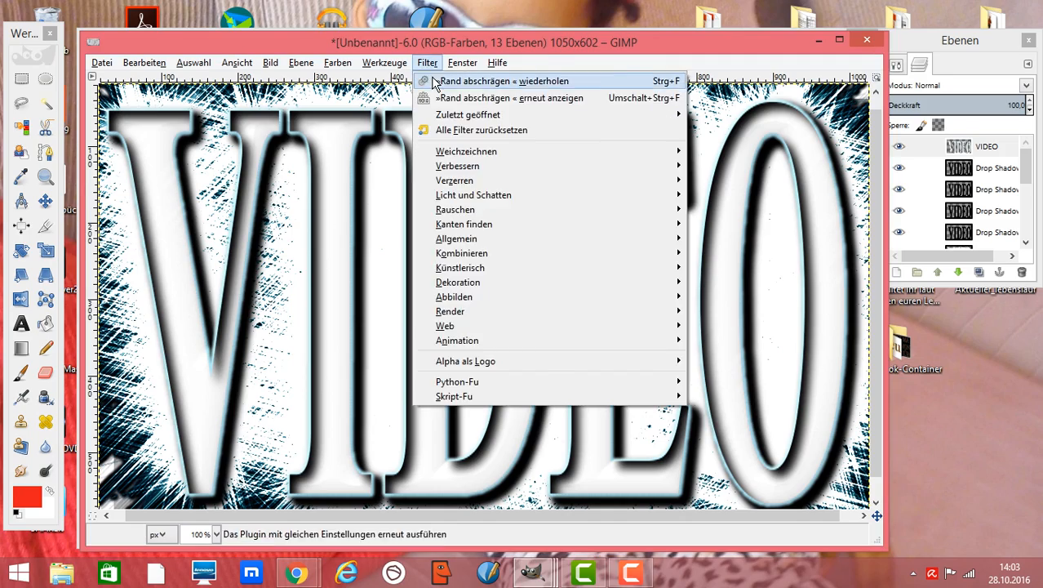
{"action": "left_click", "coordinate": [433, 82]}
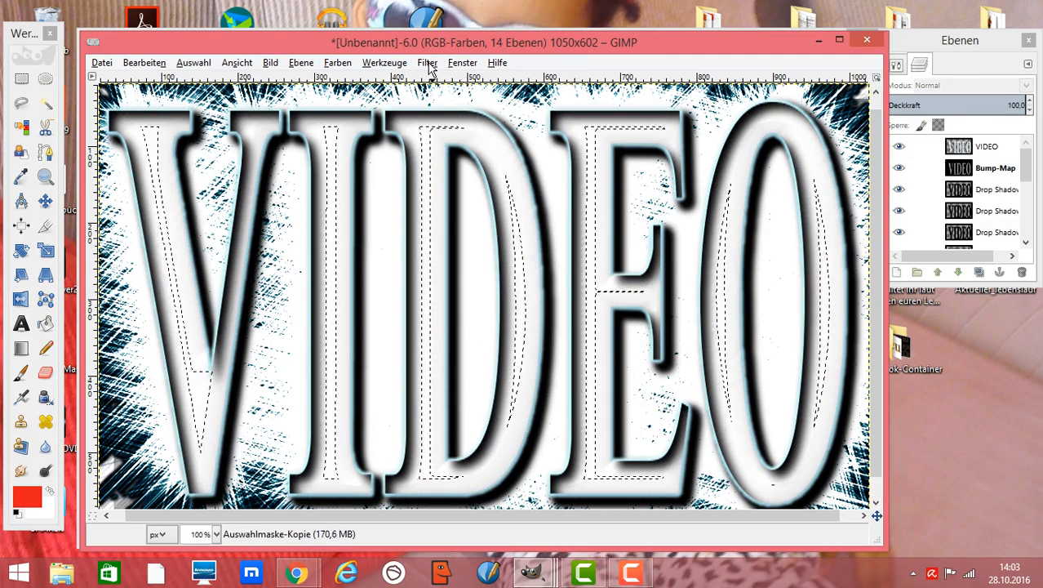
Step: Repeat the Add Bevel filter on the VIDEO layer three more times with the same settings
{"action": "left_click", "coordinate": [428, 63]}
{"action": "left_click", "coordinate": [435, 82]}
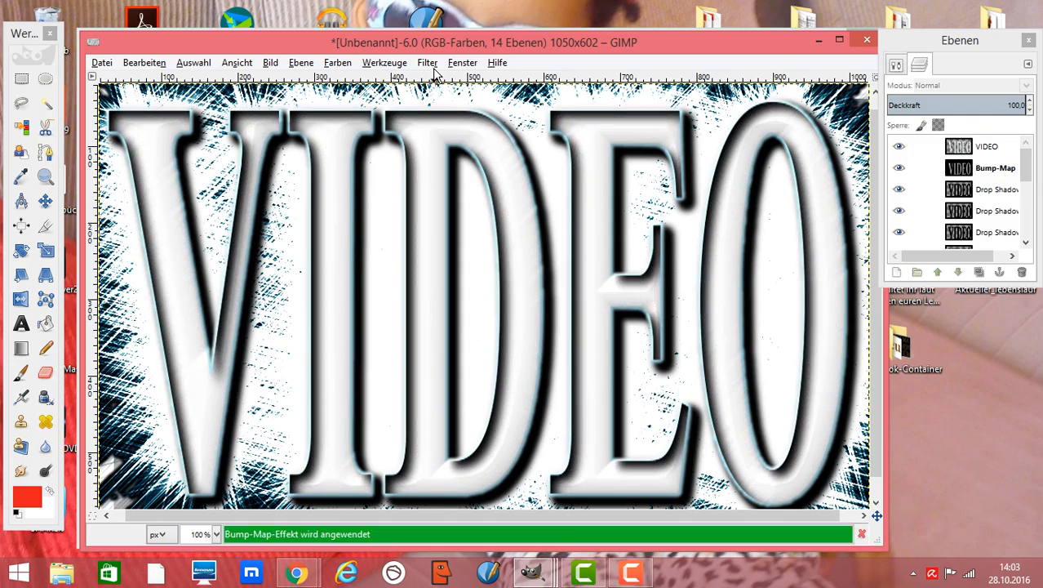
{"action": "left_click", "coordinate": [428, 63]}
{"action": "left_click", "coordinate": [439, 84]}
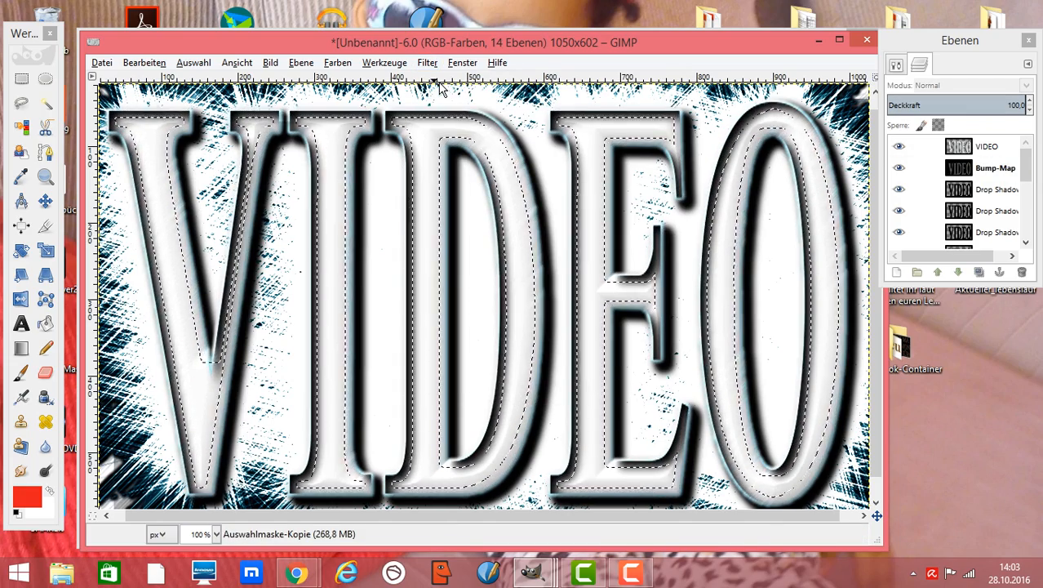
{"action": "left_click", "coordinate": [427, 63]}
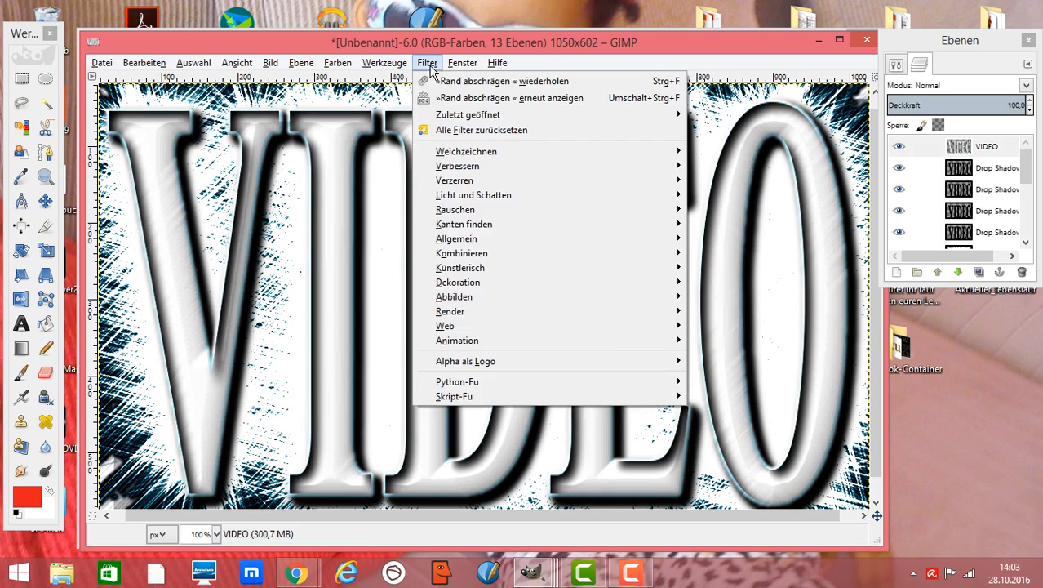
{"action": "left_click", "coordinate": [439, 84]}
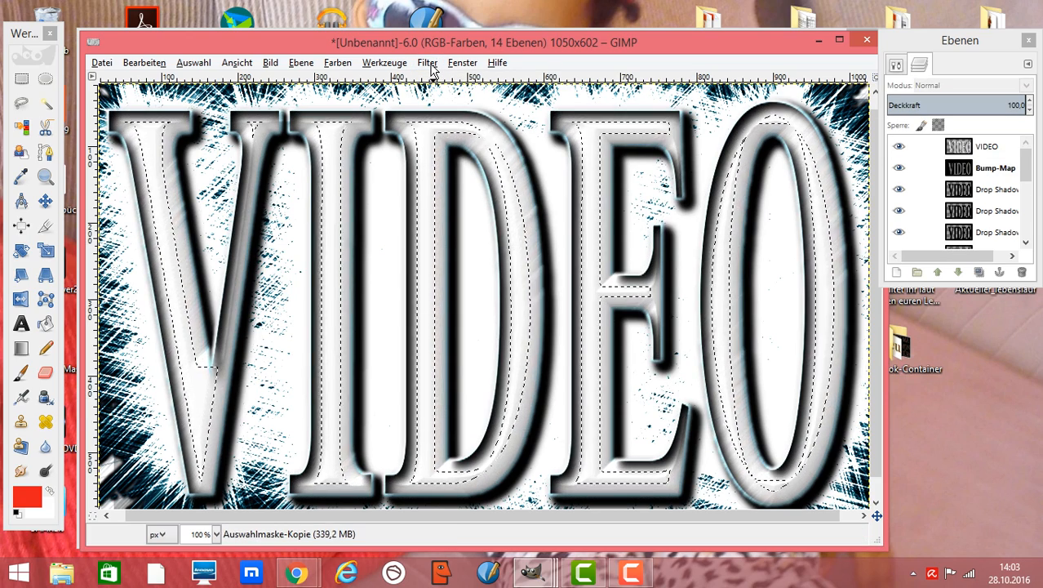
Step: Try the Random Slur noise filter on the VIDEO layer with seed 10, randomization 58 percent and 32 repeats
{"action": "left_click", "coordinate": [429, 65]}
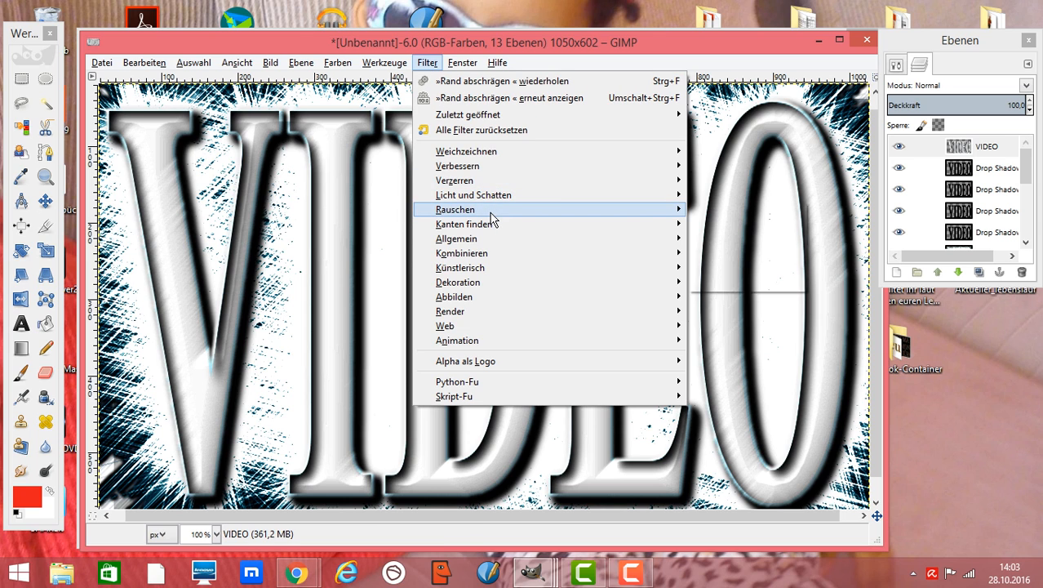
{"action": "mouse_move", "coordinate": [493, 219]}
{"action": "left_click", "coordinate": [733, 254]}
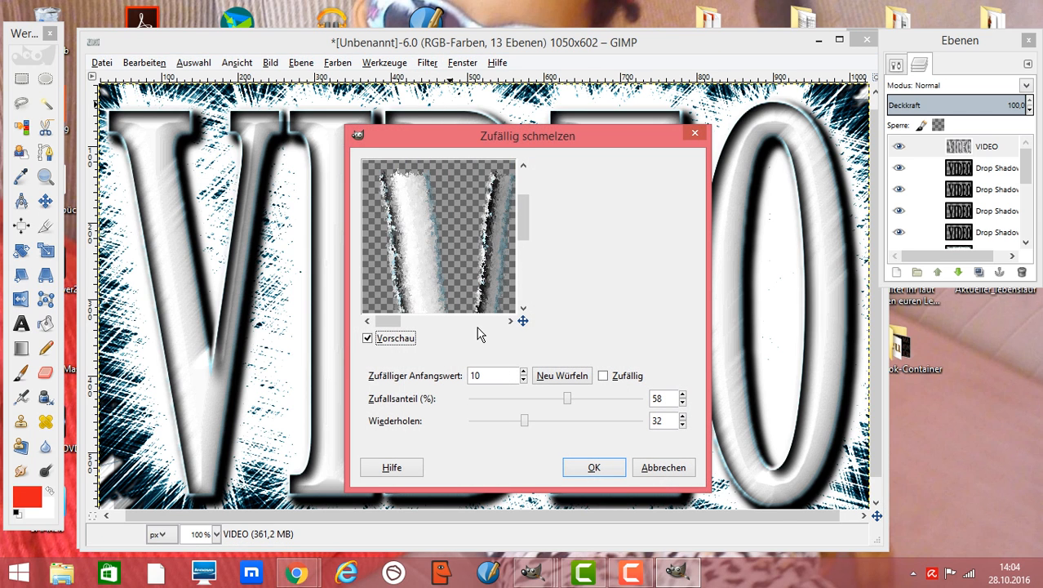
{"action": "left_click", "coordinate": [585, 470]}
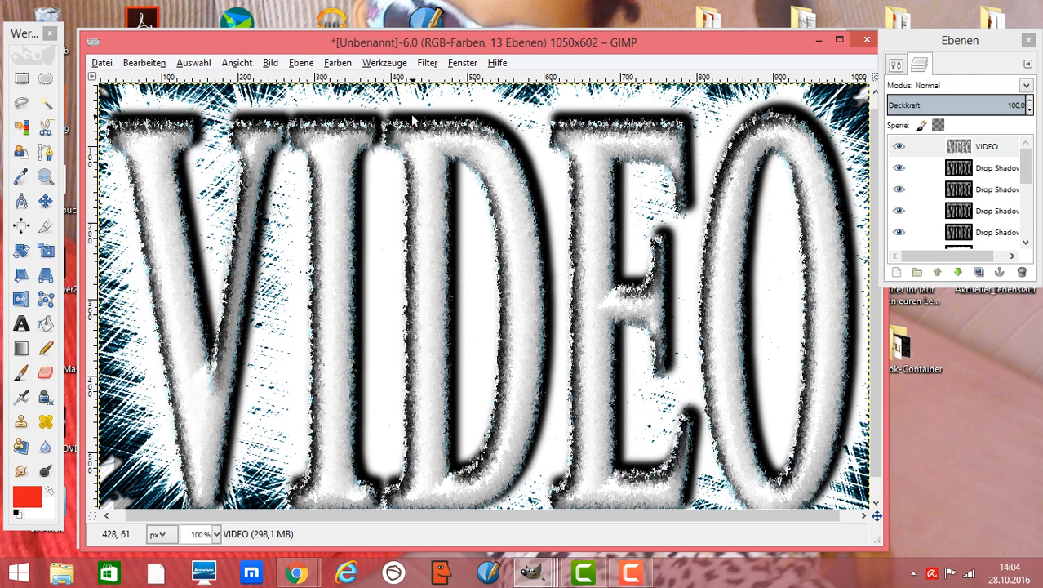
Step: Undo the Random Slur filter on the VIDEO layer
{"action": "left_click", "coordinate": [148, 69]}
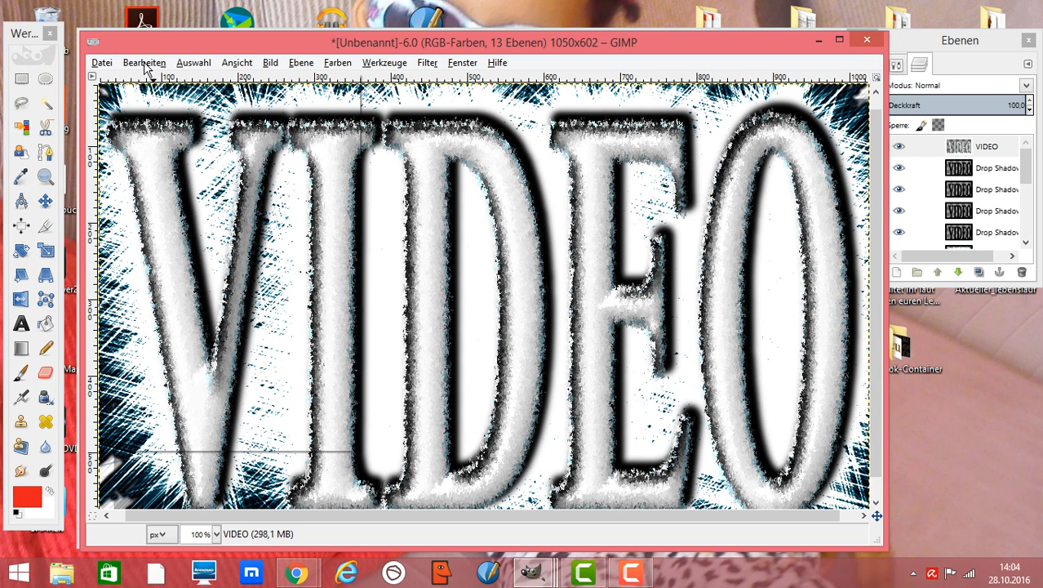
{"action": "left_click", "coordinate": [149, 68]}
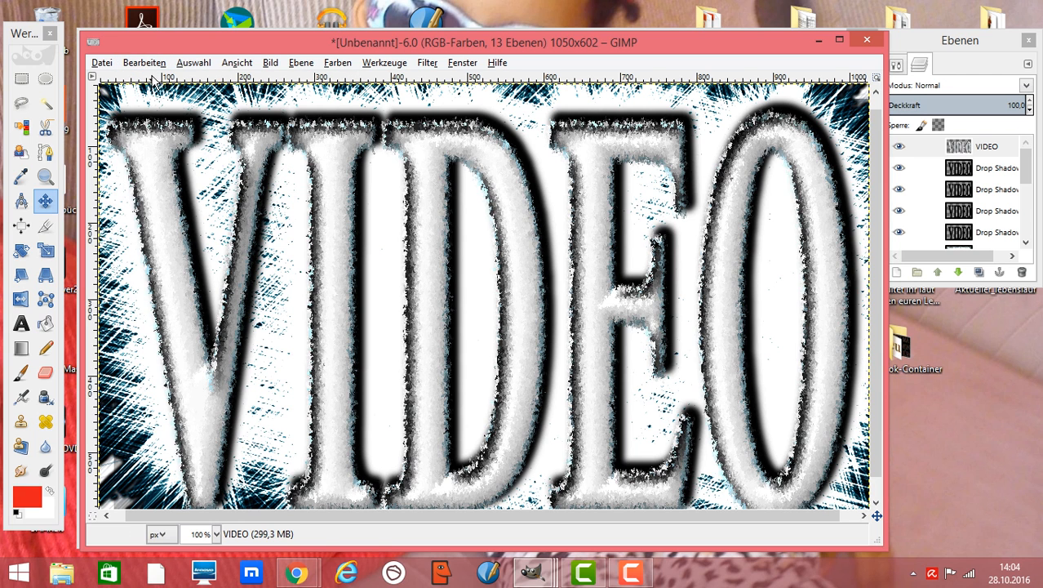
{"action": "left_click", "coordinate": [146, 65]}
{"action": "left_click", "coordinate": [147, 79]}
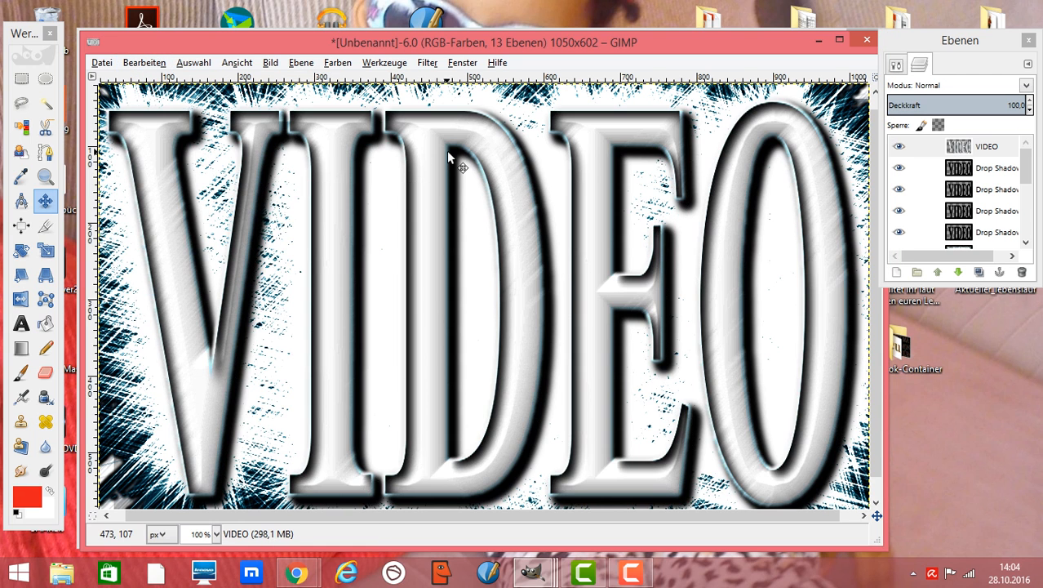
Step: Apply the Wind distortion to the VIDEO layer with wind style, left direction, leading edge, threshold 39 and strength 10
{"action": "left_click", "coordinate": [427, 65]}
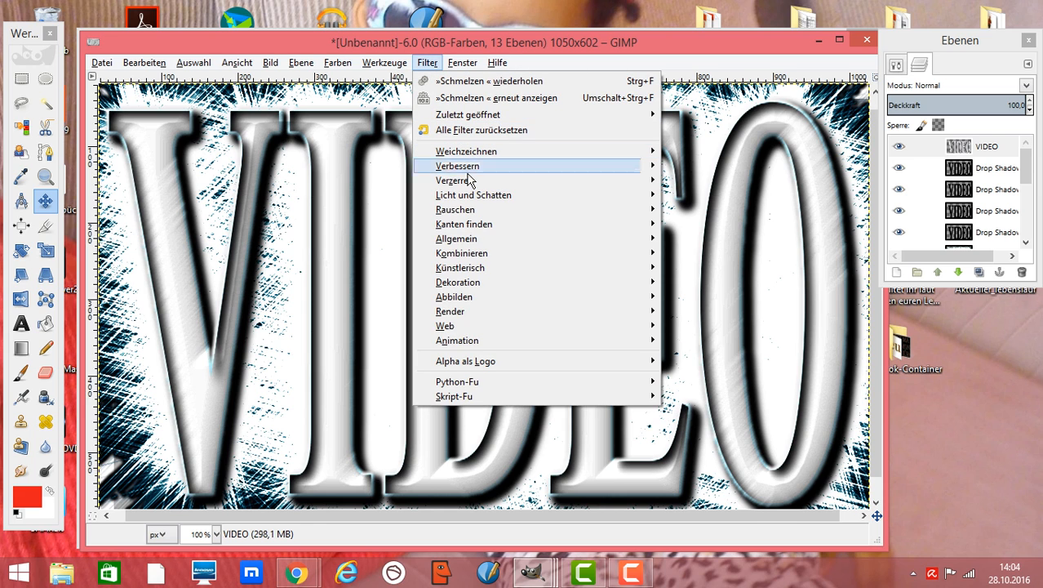
{"action": "mouse_move", "coordinate": [634, 181]}
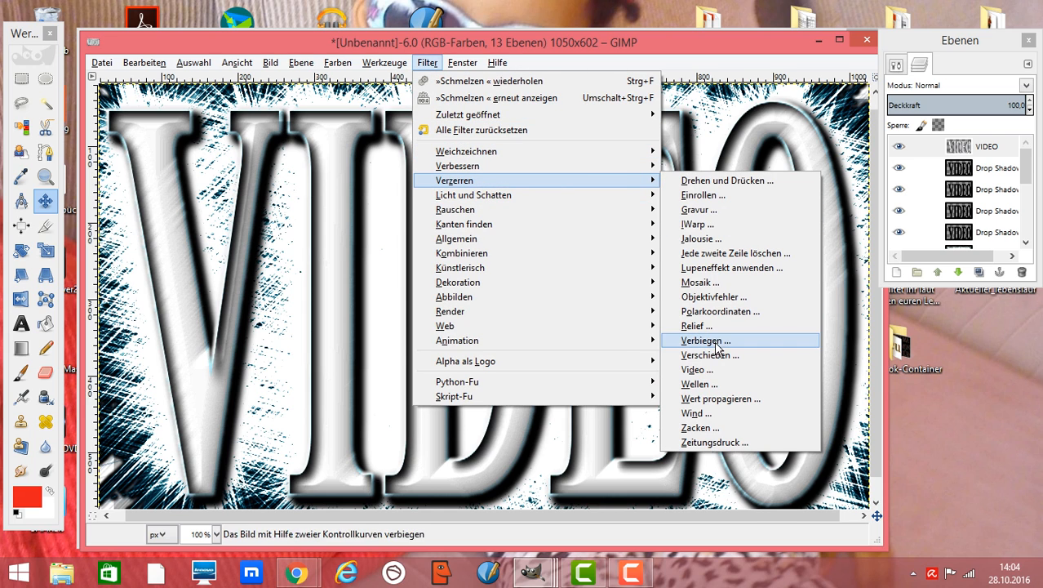
{"action": "left_click", "coordinate": [716, 414]}
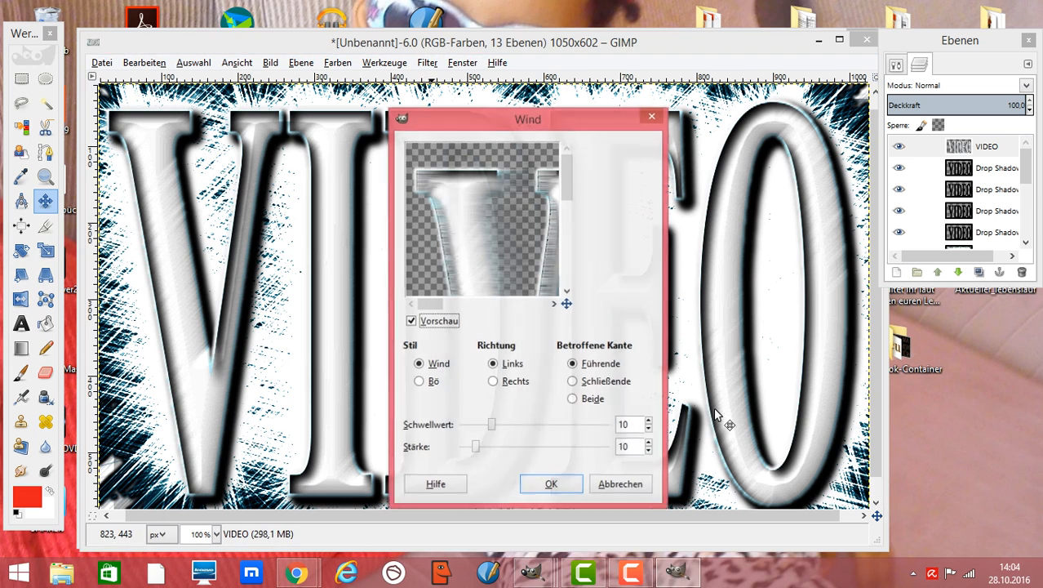
{"action": "left_click", "coordinate": [490, 427]}
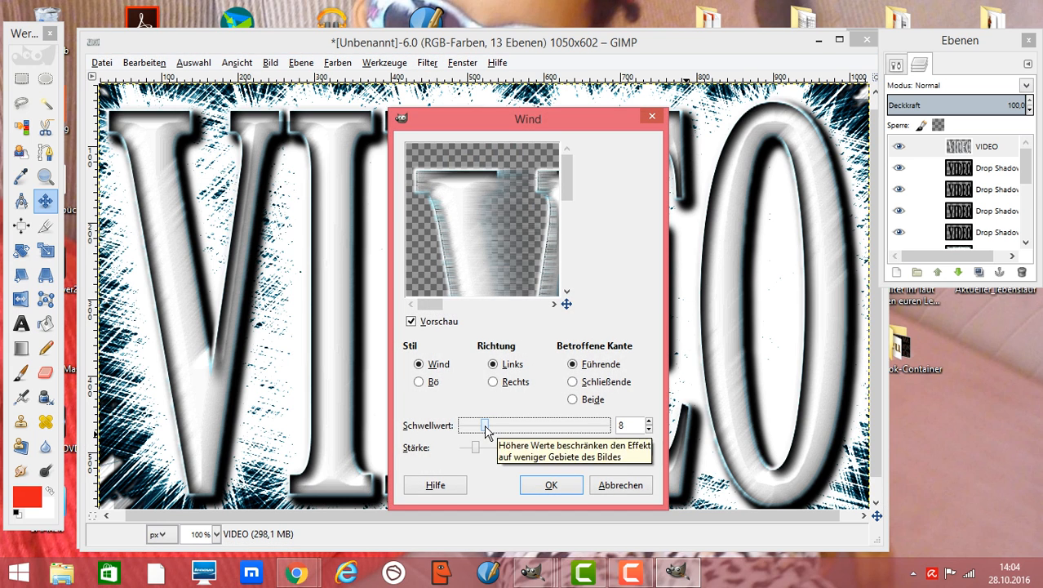
{"action": "left_click_drag", "start_coordinate": [485, 431], "coordinate": [575, 434]}
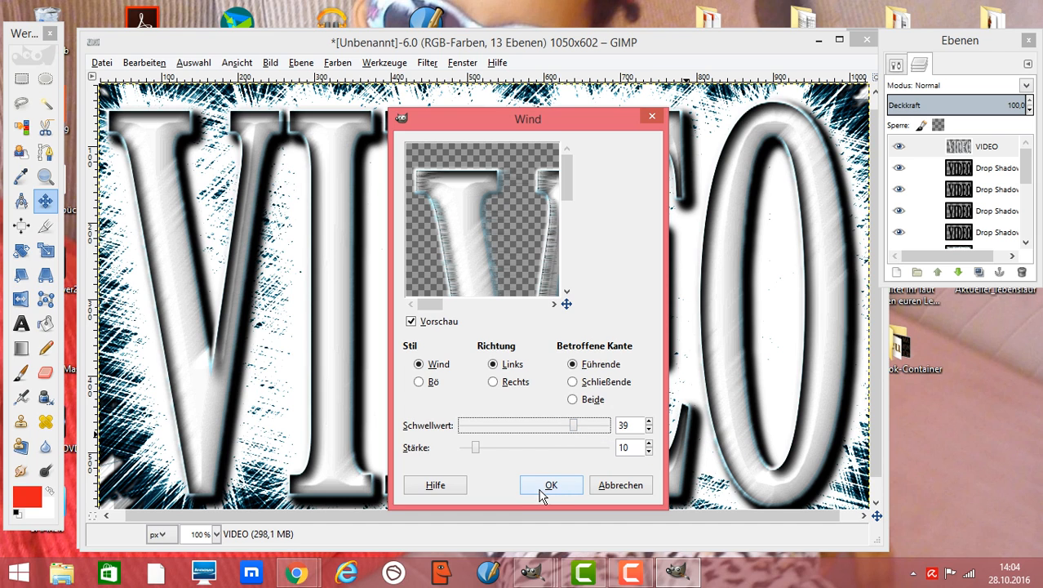
{"action": "left_click", "coordinate": [573, 400]}
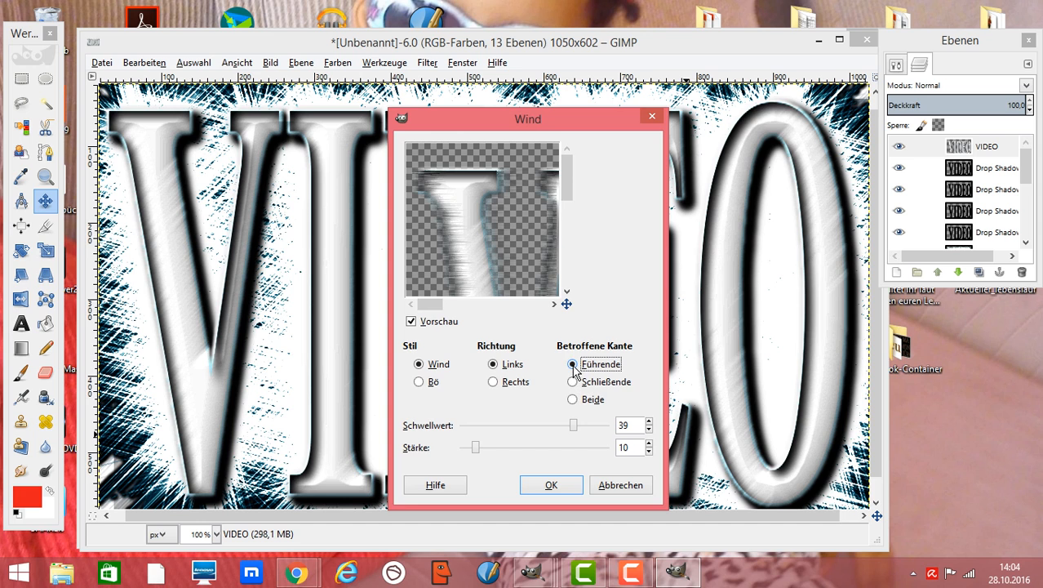
{"action": "left_click", "coordinate": [559, 486]}
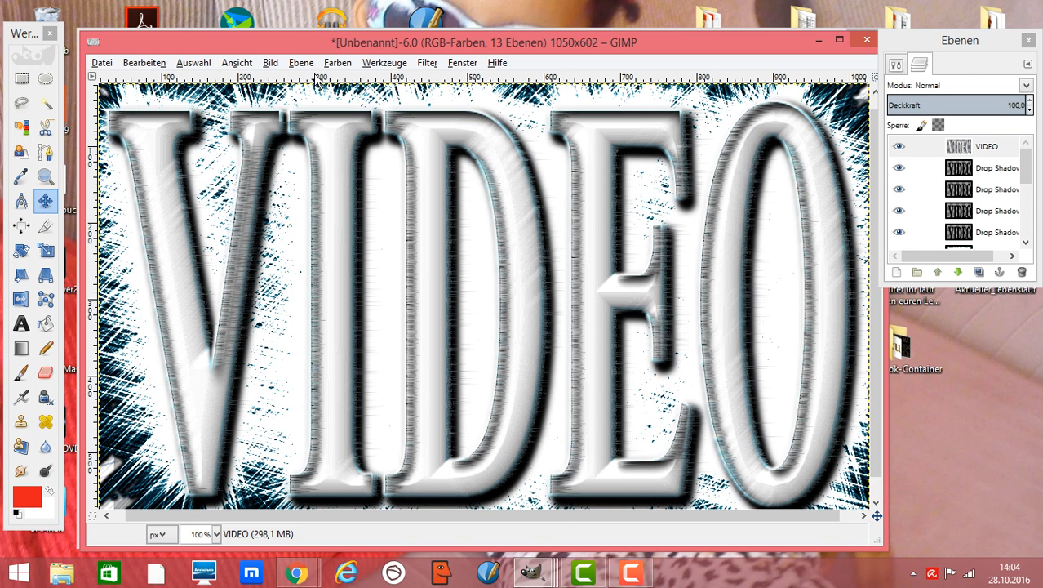
Step: Darken the VIDEO layer with Curves by pulling the value curve down to about x 169, y 10
{"action": "left_click", "coordinate": [327, 66]}
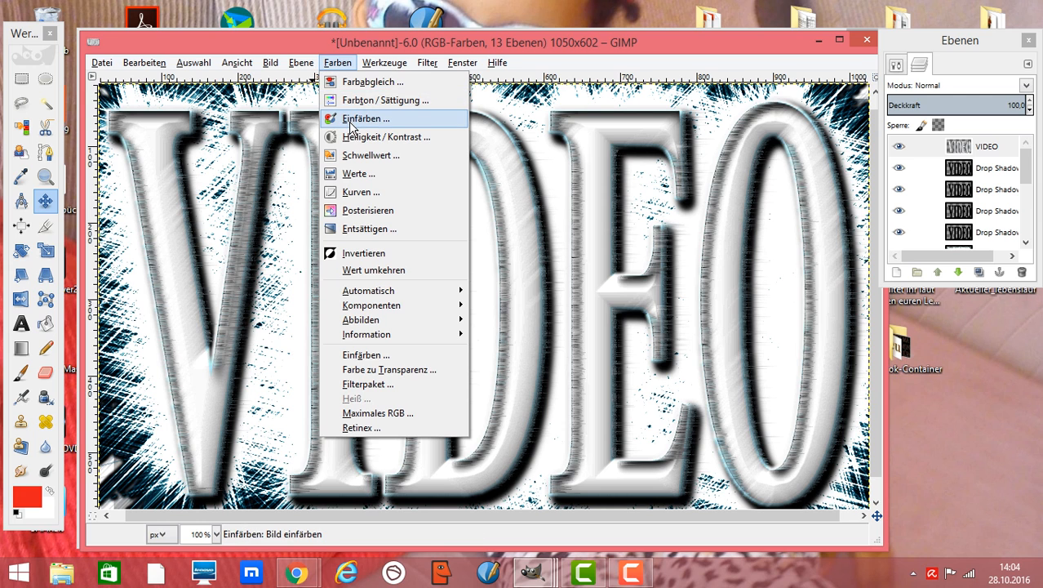
{"action": "left_click", "coordinate": [363, 192]}
{"action": "left_click_drag", "start_coordinate": [601, 366], "coordinate": [626, 465]}
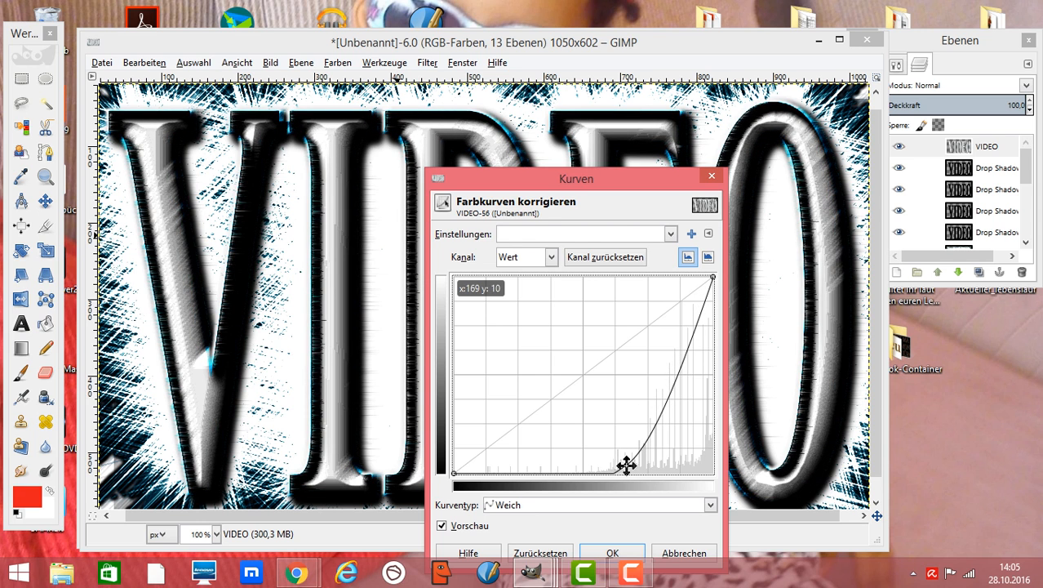
{"action": "left_click", "coordinate": [612, 552]}
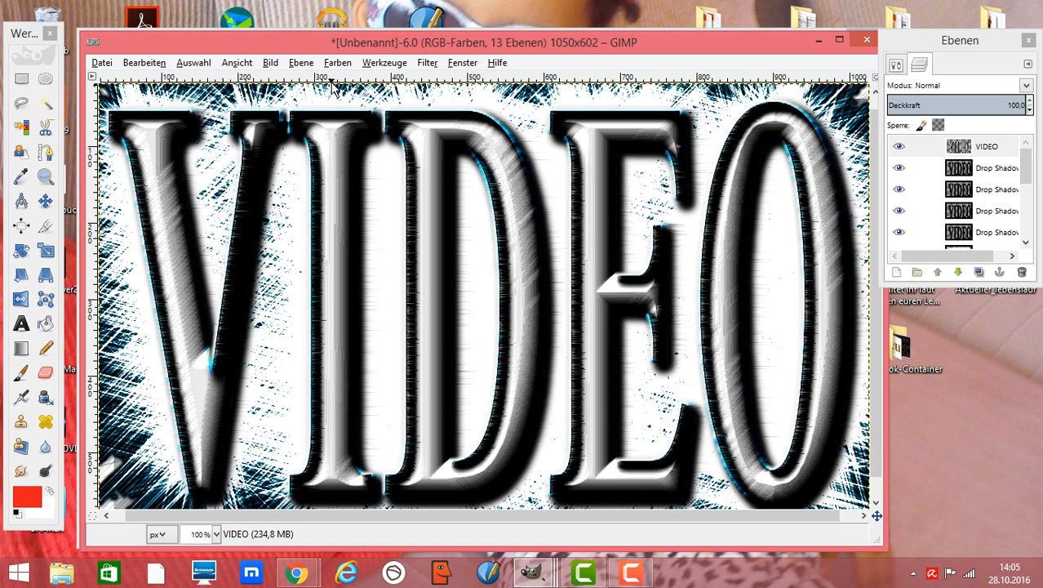
Step: Colorize the VIDEO layer green with hue 158, saturation 44 and lightness -39
{"action": "left_click", "coordinate": [337, 65]}
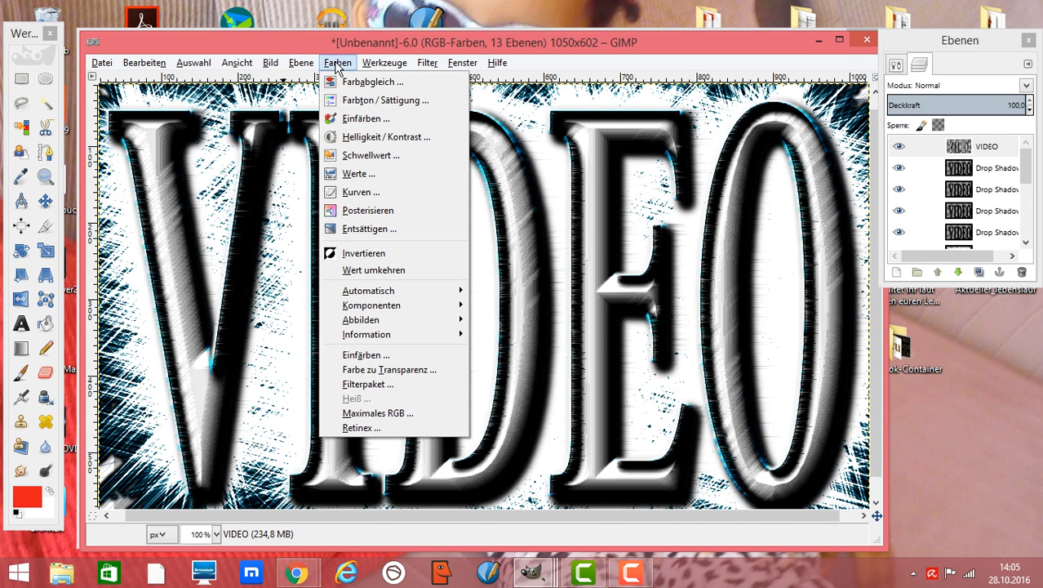
{"action": "left_click", "coordinate": [365, 118]}
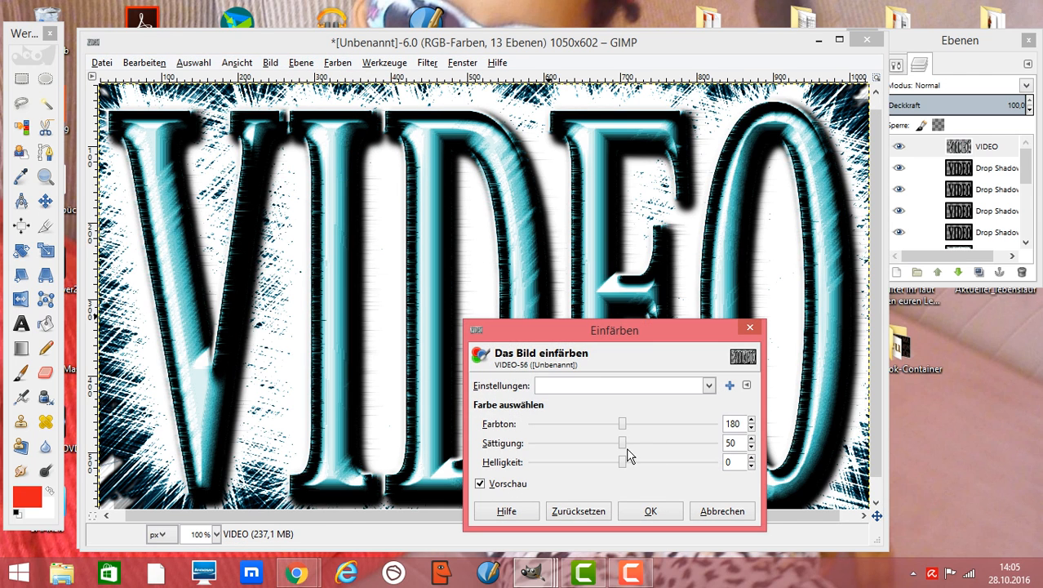
{"action": "left_click_drag", "start_coordinate": [624, 429], "coordinate": [587, 466]}
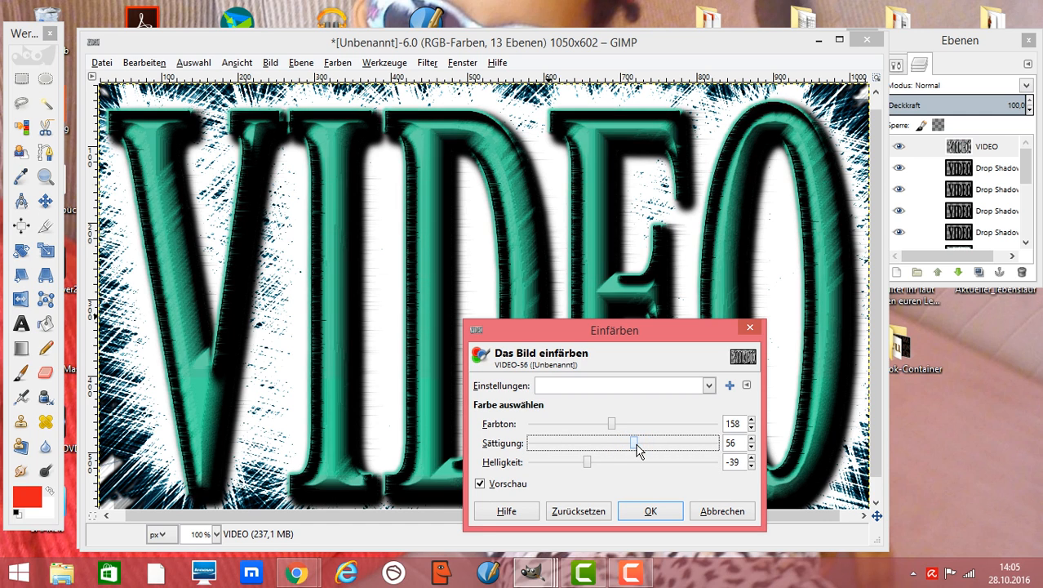
{"action": "left_click_drag", "start_coordinate": [637, 447], "coordinate": [577, 450]}
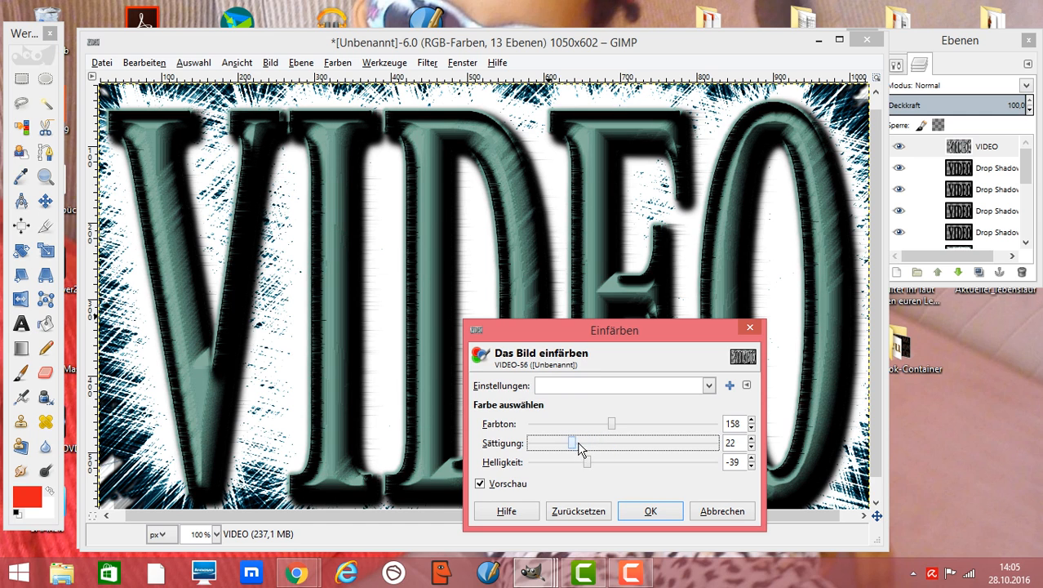
{"action": "left_click_drag", "start_coordinate": [615, 447], "coordinate": [616, 447]}
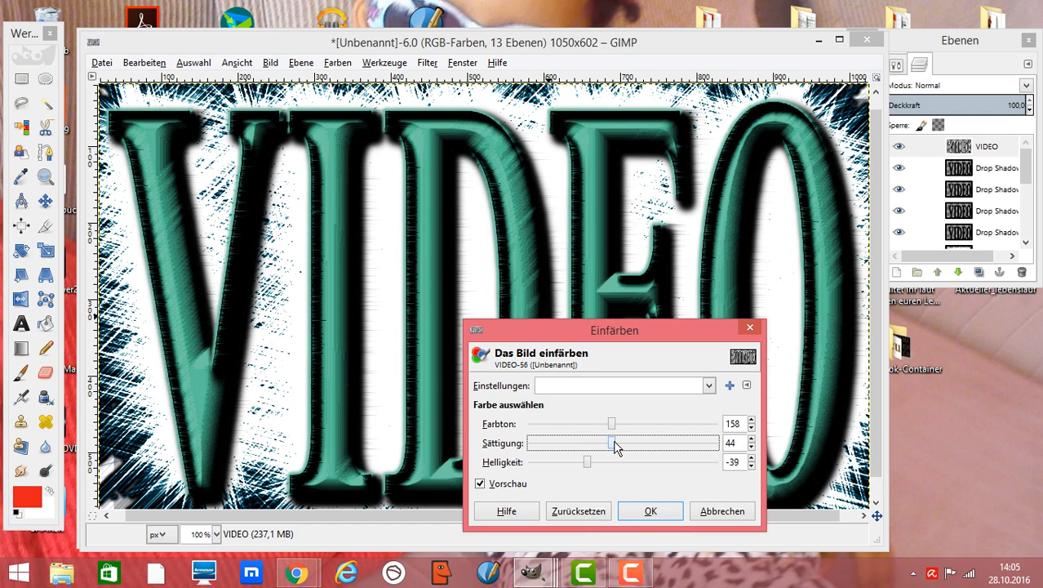
{"action": "left_click", "coordinate": [647, 511]}
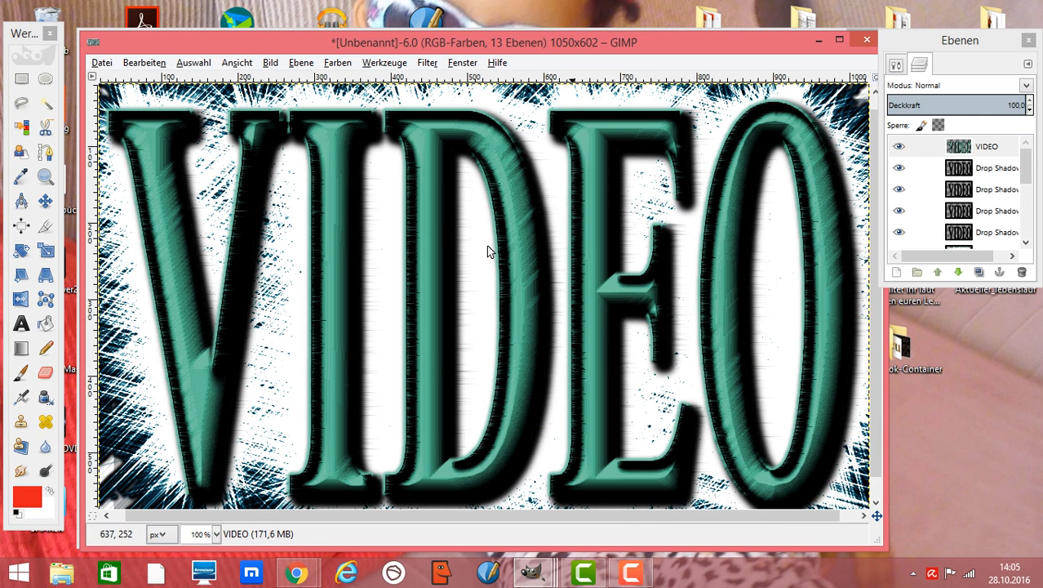
Step: Add a black drop shadow to the VIDEO layer with offsets 9 and 9, blur radius 15, opacity 100 and resizing allowed, then repeat the filter twice
{"action": "left_click", "coordinate": [426, 63]}
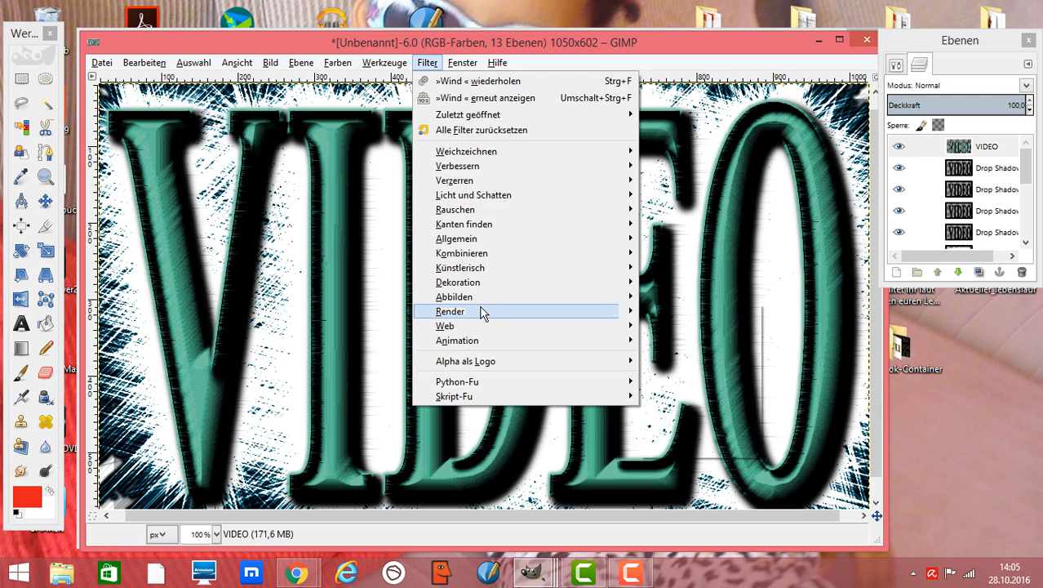
{"action": "mouse_move", "coordinate": [482, 314]}
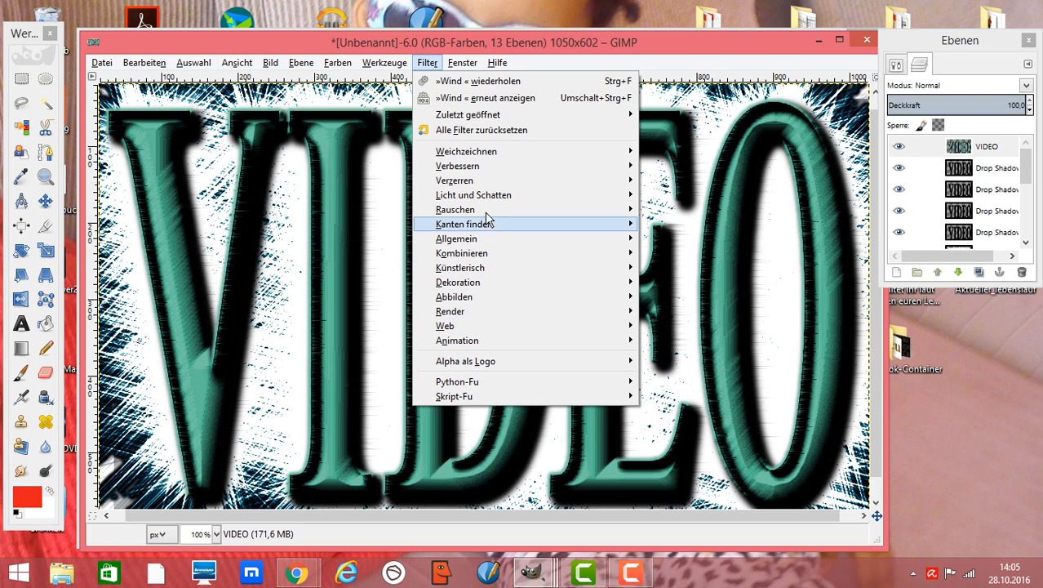
{"action": "mouse_move", "coordinate": [492, 201]}
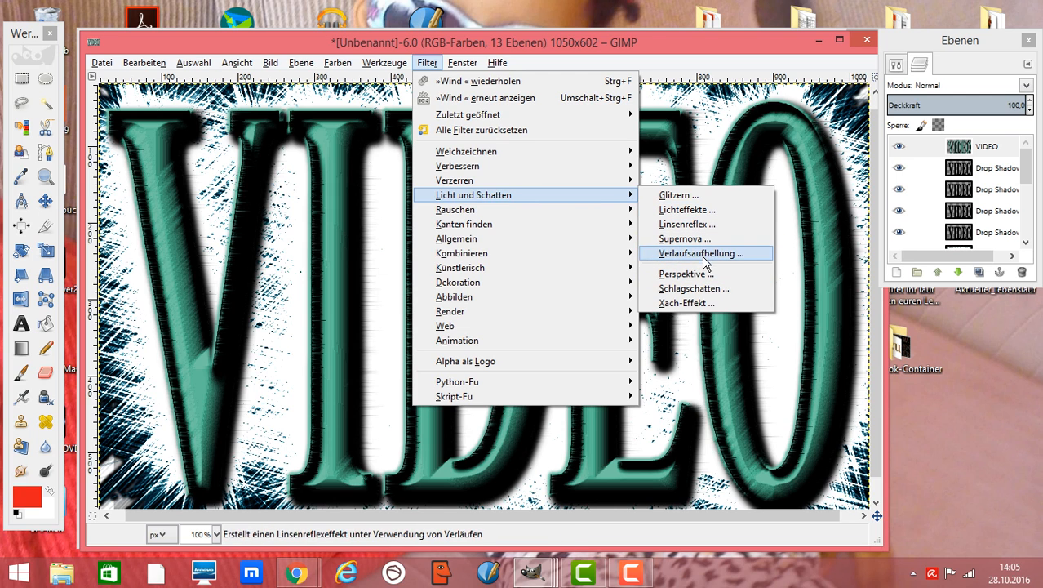
{"action": "left_click", "coordinate": [702, 295]}
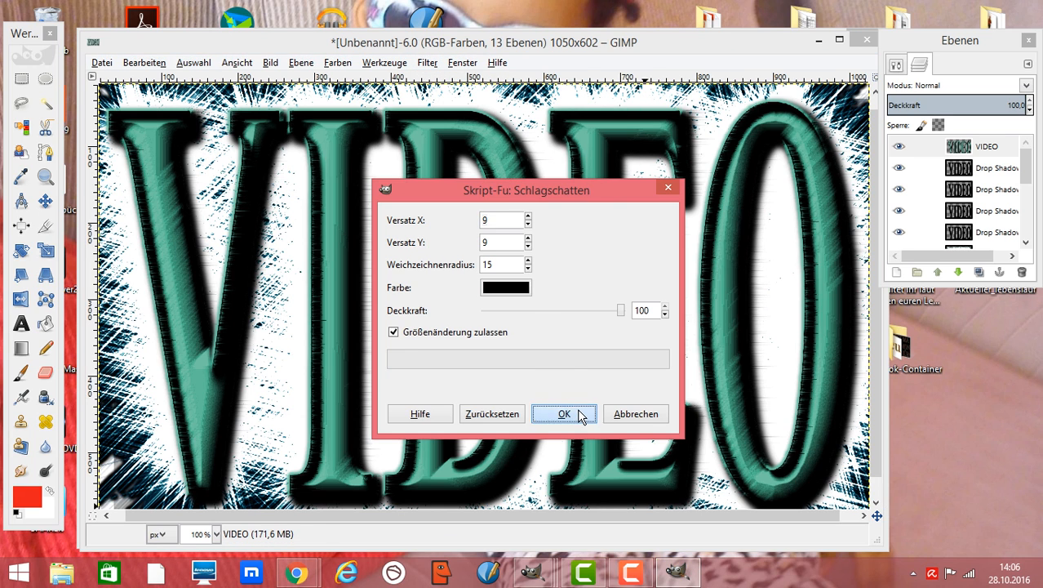
{"action": "left_click", "coordinate": [576, 414]}
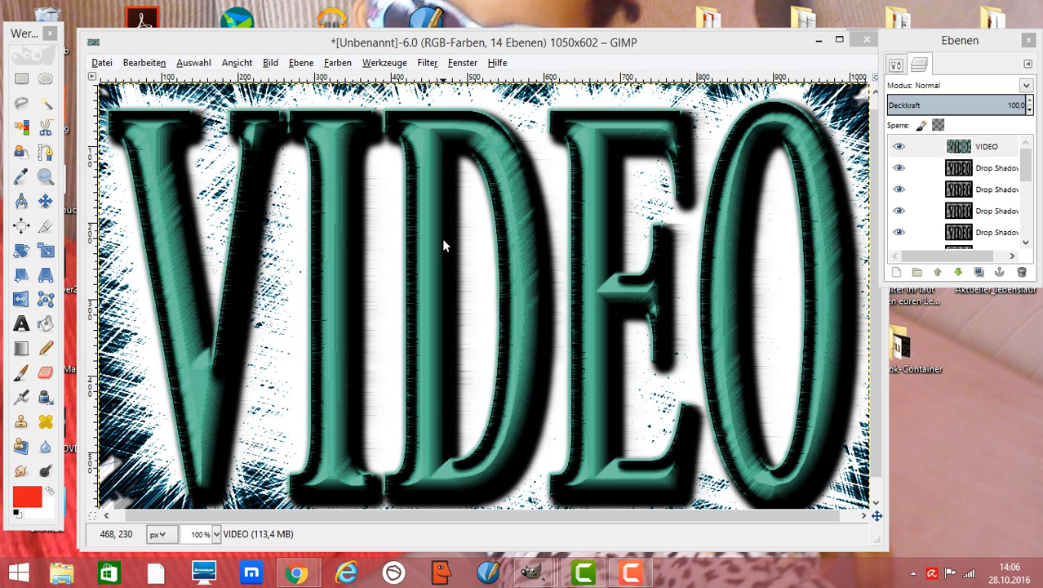
{"action": "left_click", "coordinate": [427, 63]}
{"action": "left_click", "coordinate": [430, 79]}
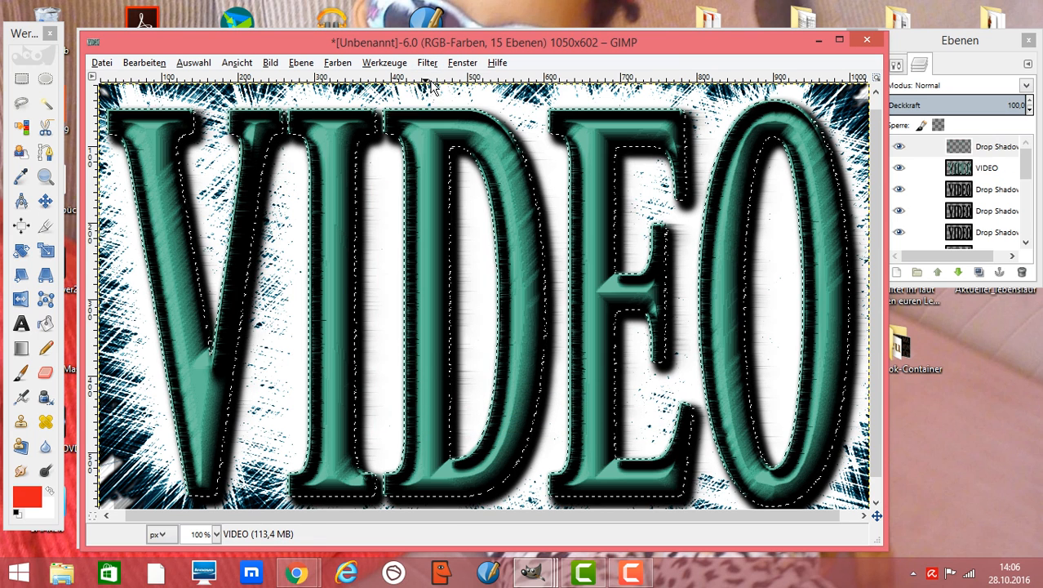
{"action": "left_click", "coordinate": [426, 63]}
{"action": "left_click", "coordinate": [431, 80]}
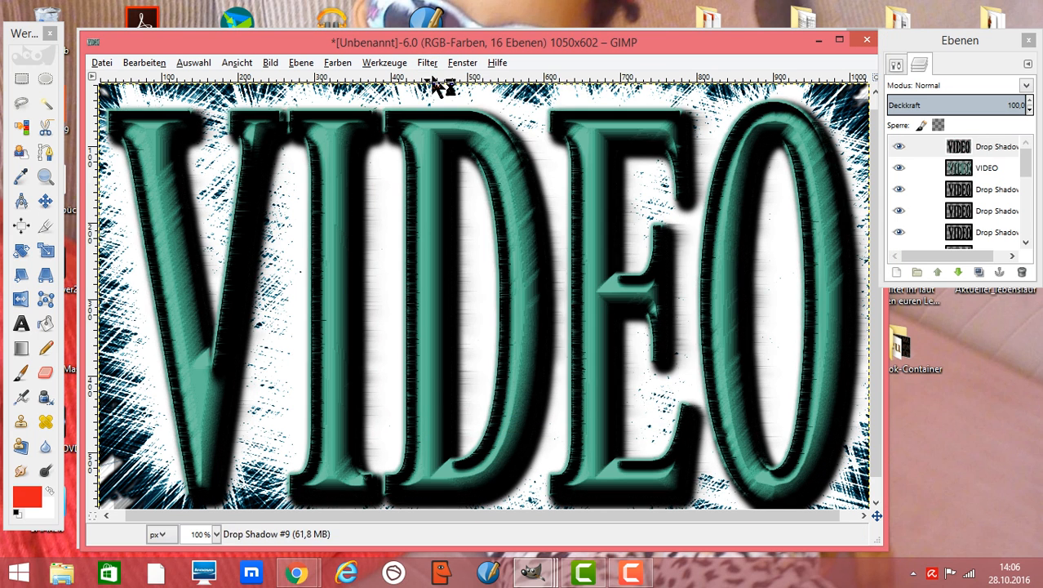